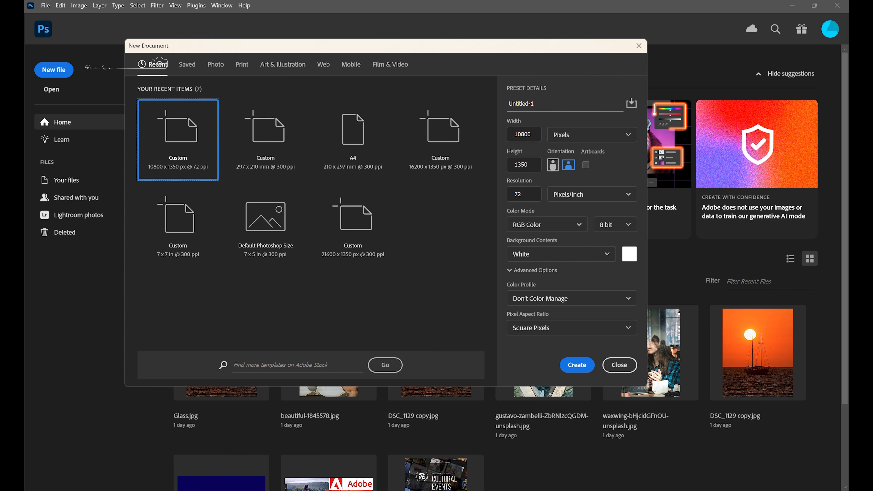
# - Check the pixel size of an Instagram portrait post in the saved size cheat sheet screenshot
pyautogui.click(654, 490)
pyautogui.click(660, 482)
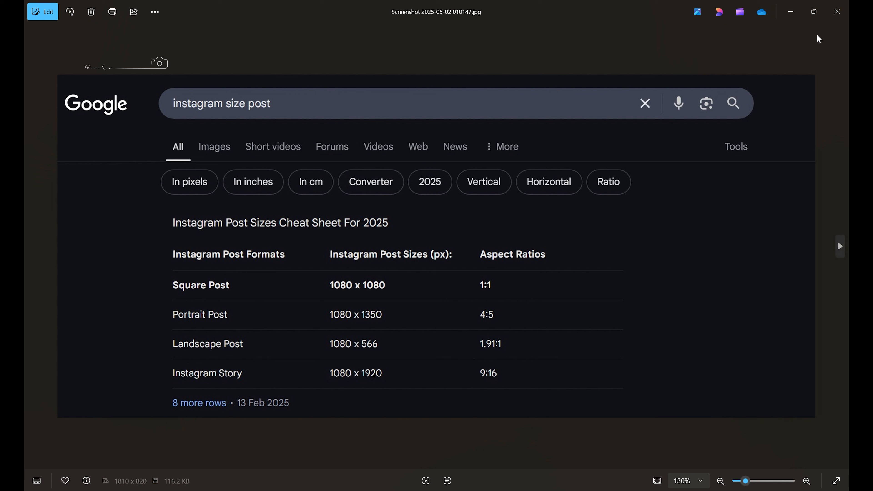
pyautogui.click(791, 13)
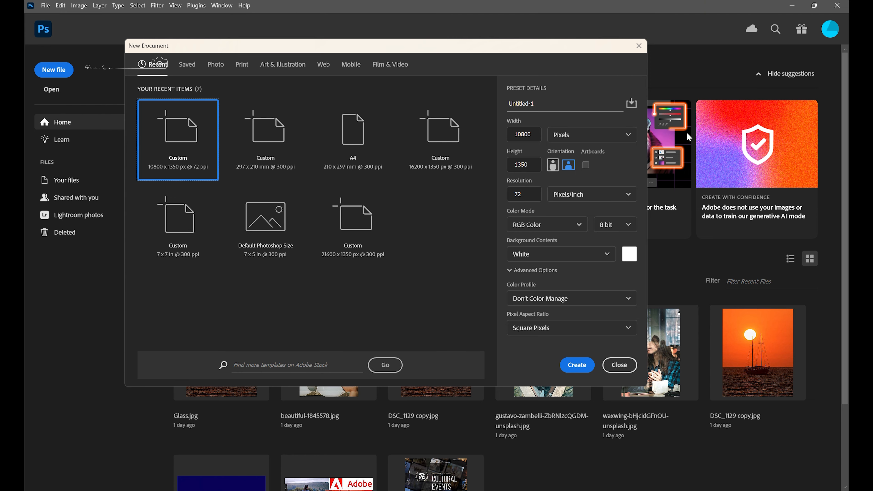
# - Switch to Calculator and multiply 10 by 1080 to work out the carousel's total width
pyautogui.doubleClick(522, 135)
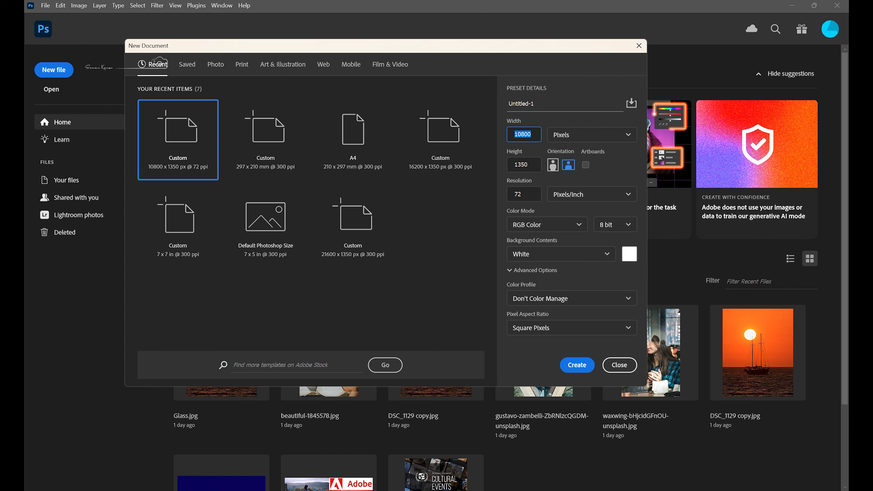
pyautogui.click(653, 490)
pyautogui.click(634, 472)
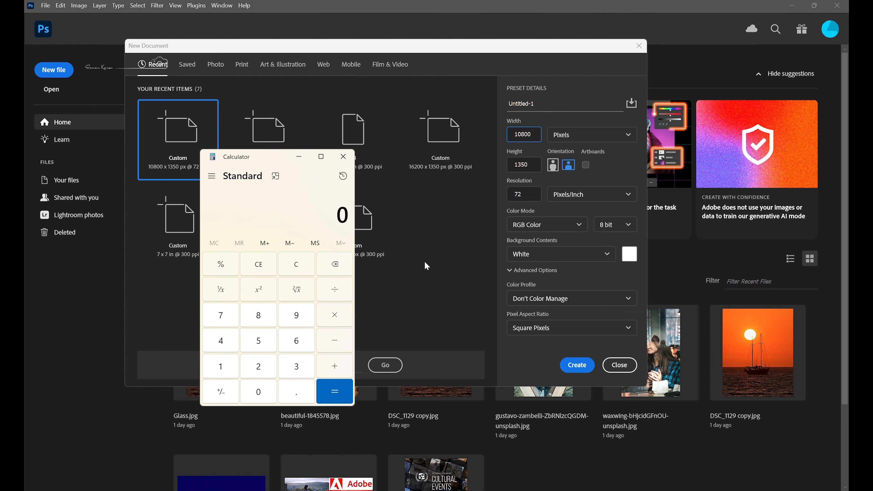
pyautogui.write('10')
pyautogui.write('*10')
pyautogui.write('80')
pyautogui.press('Return')
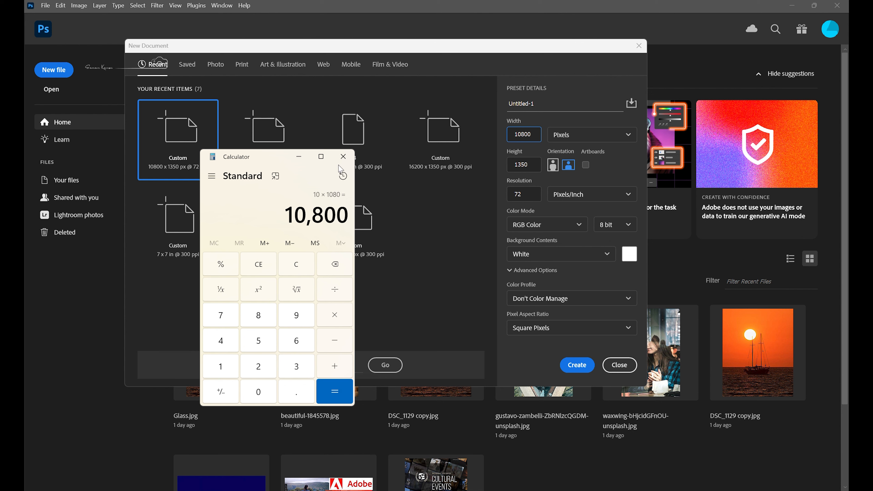
pyautogui.click(299, 156)
# - Create a new document 10800 px wide and 1350 px high at 72 pixels per inch
pyautogui.doubleClick(516, 134)
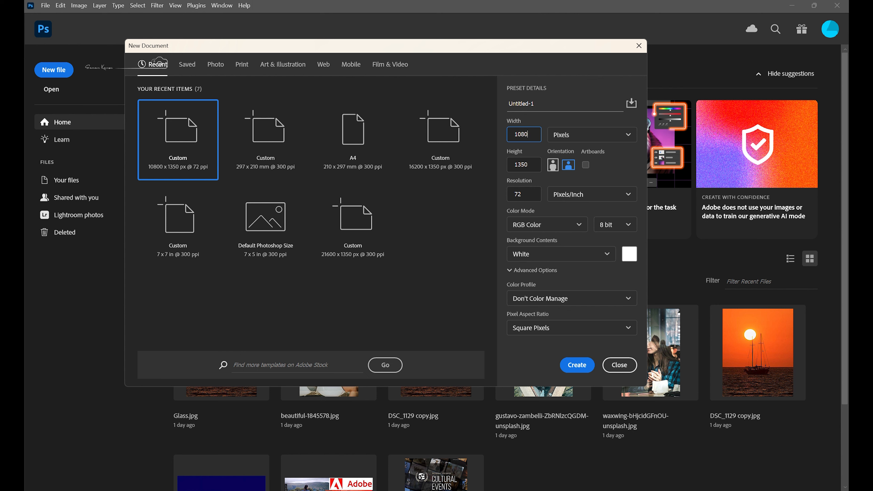
pyautogui.press('Tab')
pyautogui.press('Tab')
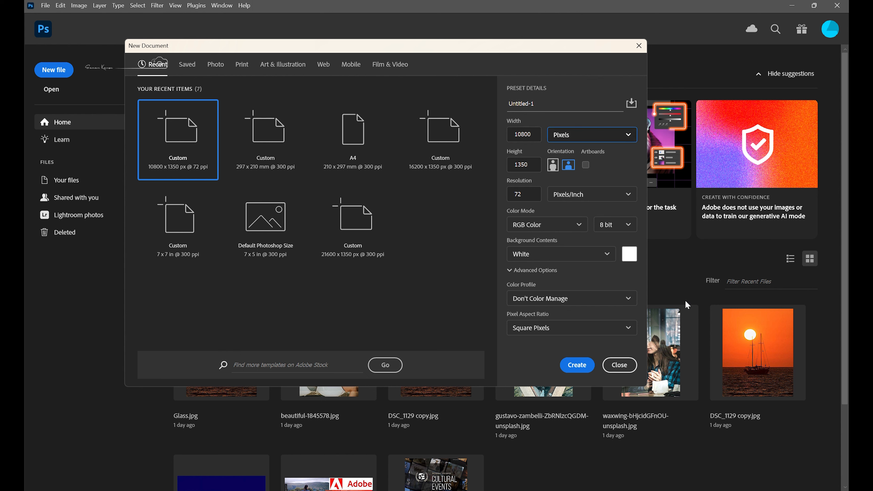
pyautogui.click(577, 364)
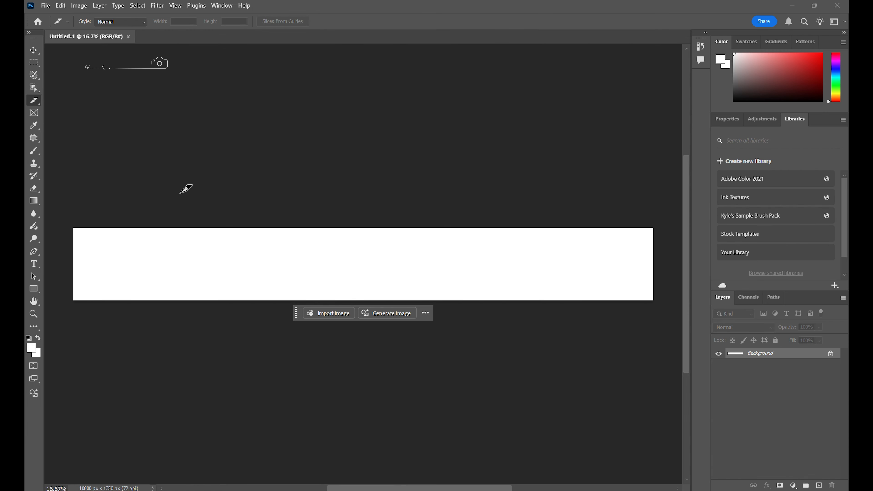
# - Add a new guide layout with 10 columns and 0 px margins to the canvas
pyautogui.click(37, 55)
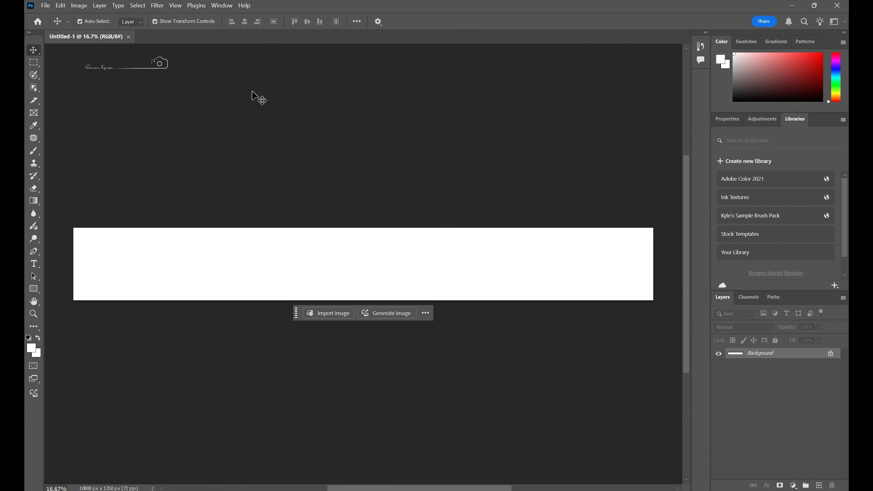
pyautogui.click(175, 6)
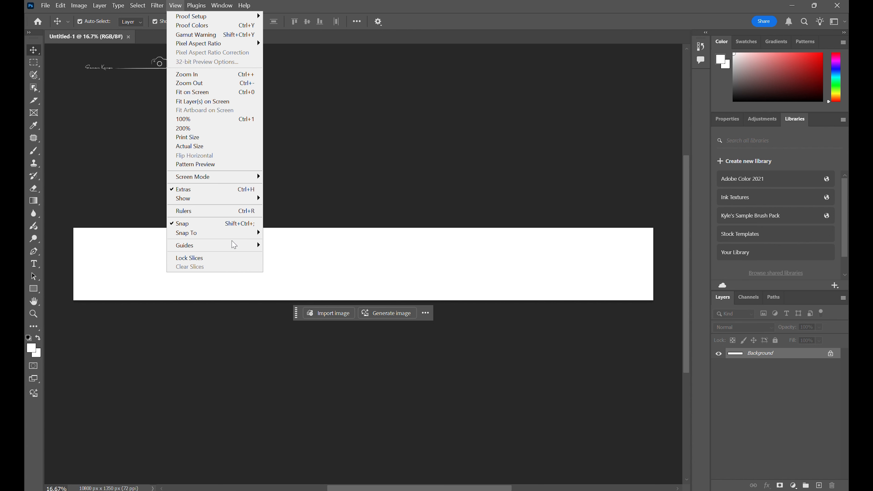
pyautogui.moveTo(235, 246)
pyautogui.click(288, 308)
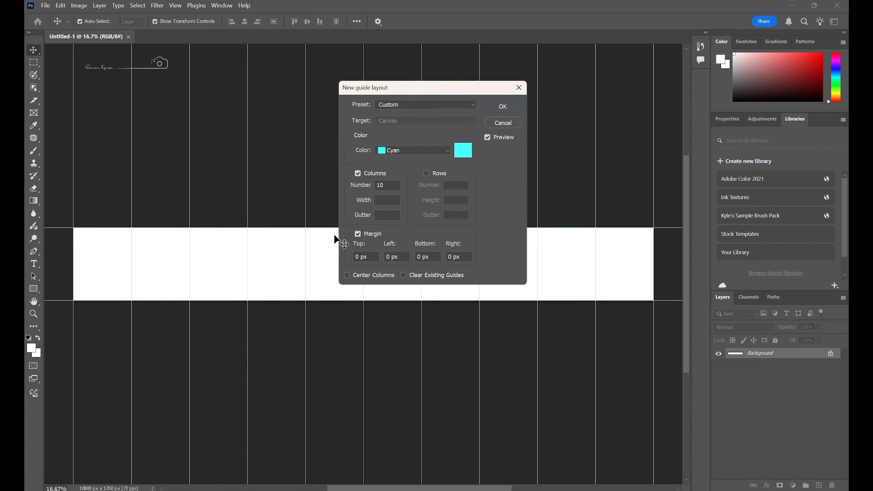
pyautogui.click(358, 173)
pyautogui.click(358, 173)
pyautogui.click(501, 108)
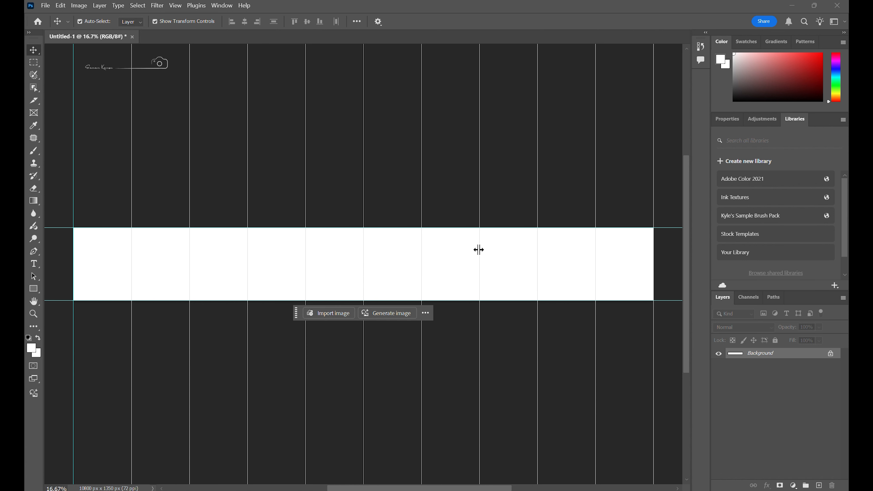
# - Check that snapping is enabled for guides, layers and document bounds
pyautogui.click(176, 7)
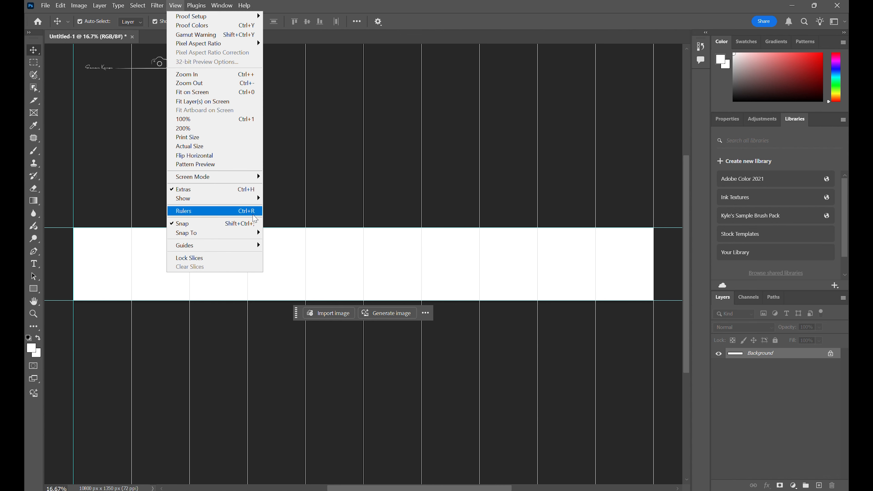
pyautogui.moveTo(256, 233)
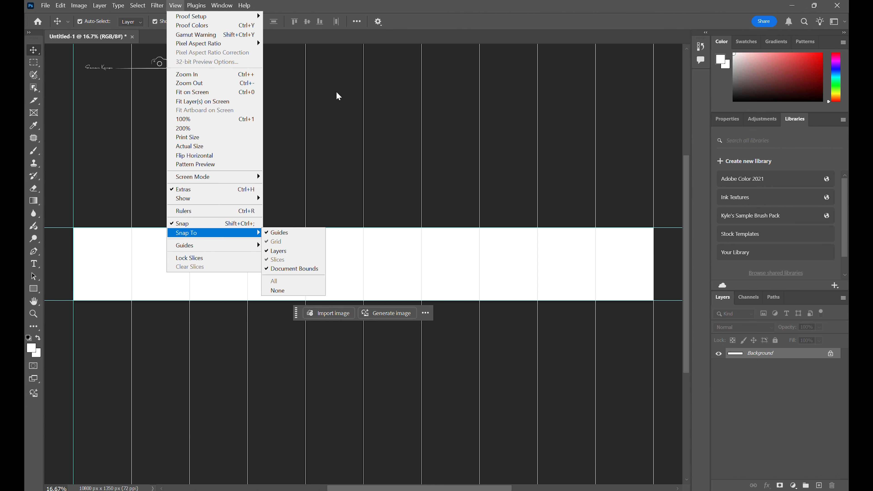
pyautogui.click(327, 38)
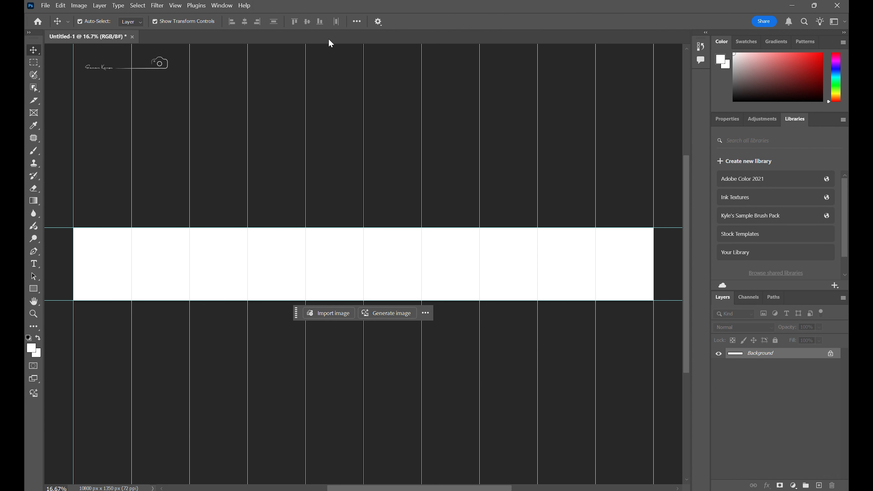
# - Draw a slice with the Slice Tool covering the first guide column from edge to edge
pyautogui.click(33, 101)
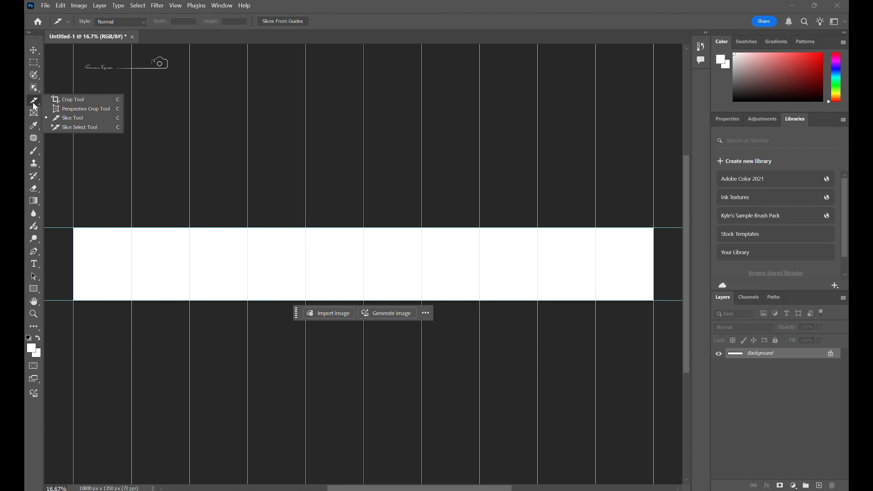
pyautogui.click(67, 118)
pyautogui.hotkey('ctrl', '+')
pyautogui.hotkey('ctrl', '+')
pyautogui.hotkey('ctrl', '+')
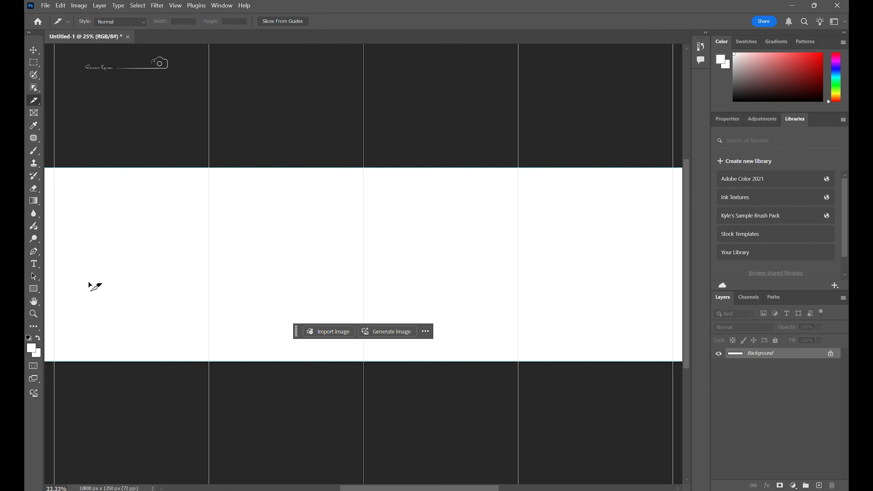
pyautogui.press('space')
pyautogui.moveTo(111, 272); pyautogui.dragTo(520, 282)
pyautogui.moveTo(303, 280); pyautogui.dragTo(479, 226)
pyautogui.hotkey('ctrl', '+')
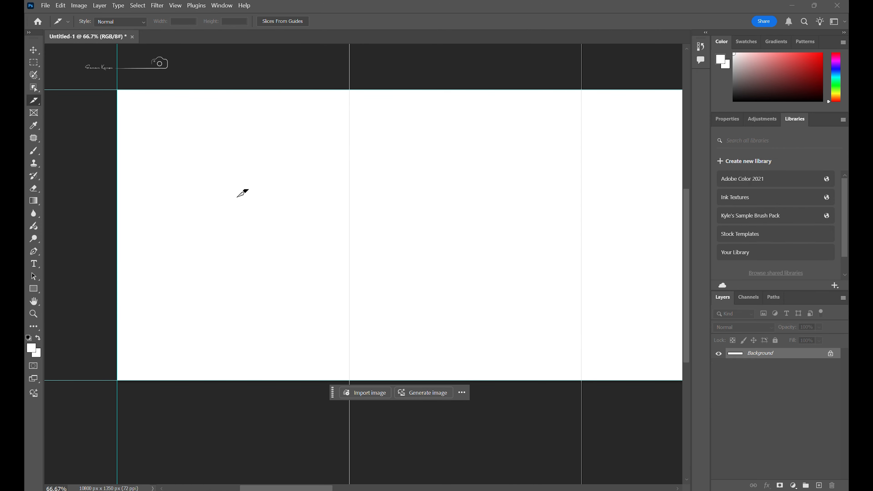
pyautogui.moveTo(141, 103); pyautogui.dragTo(351, 377)
# - Draw one slice over each remaining guide column, from the second to the tenth, snapped to the guides
pyautogui.press('space')
pyautogui.moveTo(441, 227); pyautogui.dragTo(344, 243)
pyautogui.moveTo(271, 116); pyautogui.dragTo(499, 394)
pyautogui.moveTo(608, 304); pyautogui.dragTo(398, 294)
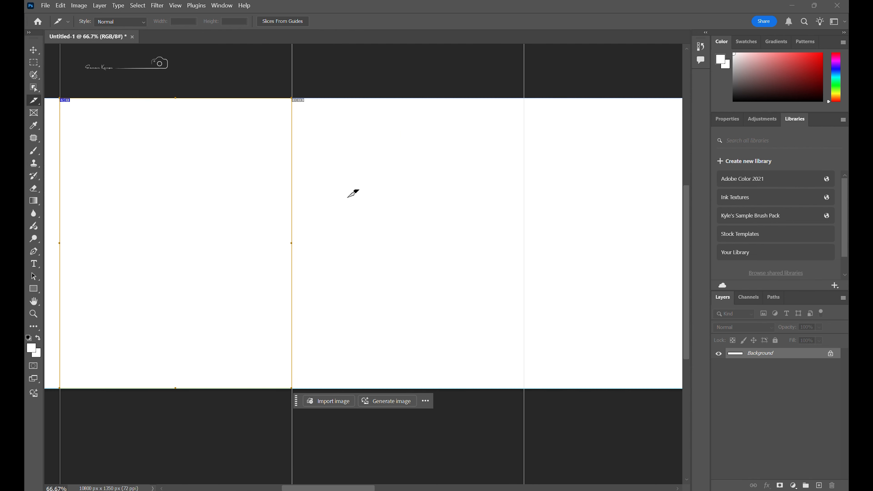
pyautogui.moveTo(298, 107); pyautogui.dragTo(523, 387)
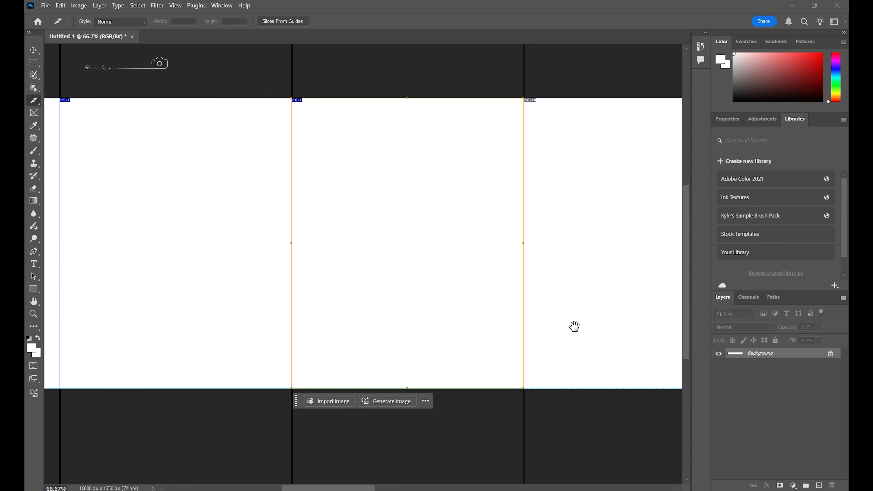
pyautogui.moveTo(344, 326); pyautogui.dragTo(308, 312)
pyautogui.moveTo(267, 105); pyautogui.dragTo(490, 371)
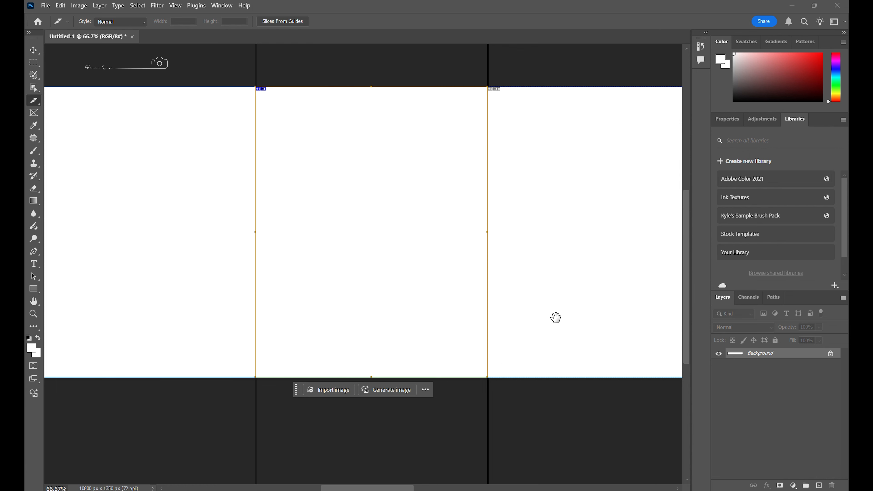
pyautogui.moveTo(323, 316); pyautogui.dragTo(296, 345)
pyautogui.moveTo(260, 134); pyautogui.dragTo(460, 406)
pyautogui.moveTo(554, 332); pyautogui.dragTo(360, 329)
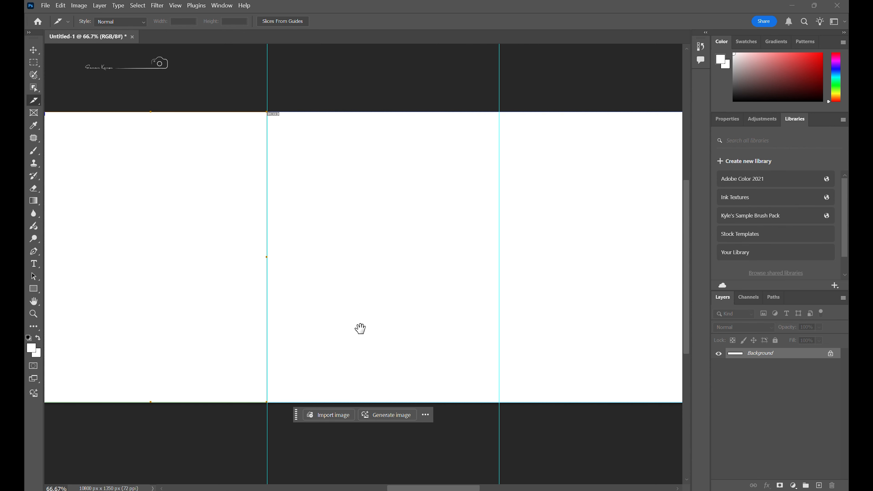
pyautogui.moveTo(291, 135); pyautogui.dragTo(499, 402)
pyautogui.moveTo(557, 297); pyautogui.dragTo(281, 304)
pyautogui.moveTo(248, 138); pyautogui.dragTo(466, 394)
pyautogui.hscroll(5, 466, 394)
pyautogui.moveTo(267, 133); pyautogui.dragTo(503, 399)
pyautogui.hscroll(4, 370, 339)
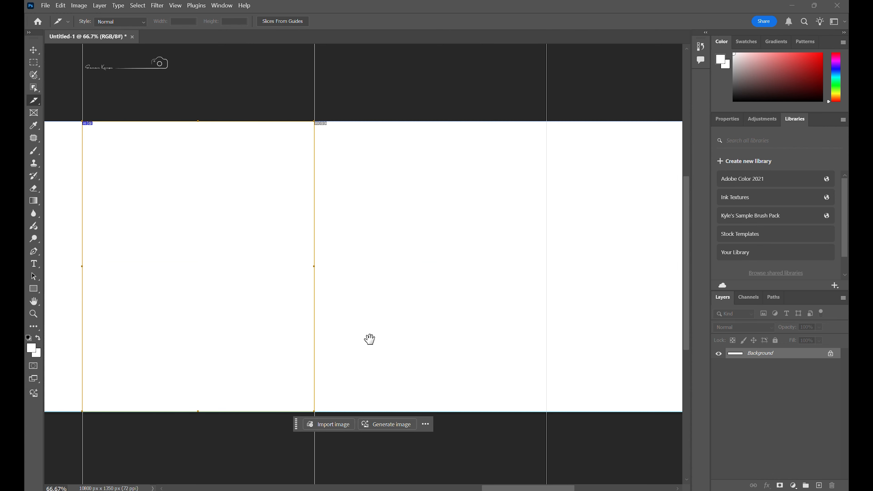
pyautogui.moveTo(330, 138); pyautogui.dragTo(547, 412)
pyautogui.moveTo(568, 328); pyautogui.dragTo(308, 336)
pyautogui.moveTo(300, 149); pyautogui.dragTo(519, 418)
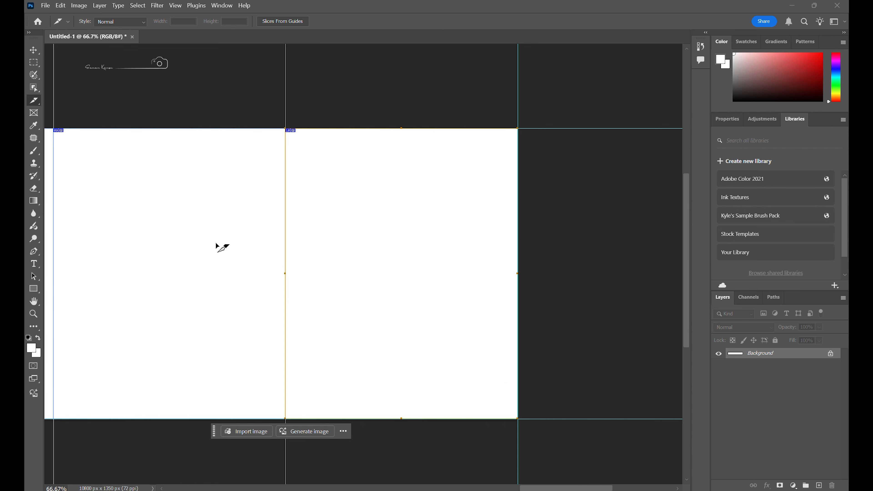
pyautogui.hotkey('ctrl', '0')
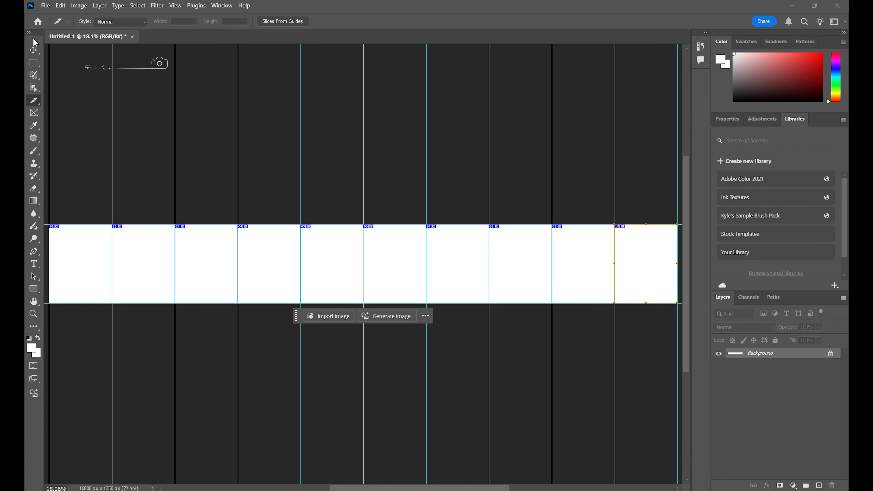
# - Load all eight photos from the Instagram folder, 6546DSC_6546 through 6597DSC_6597, into a layer stack
pyautogui.click(34, 50)
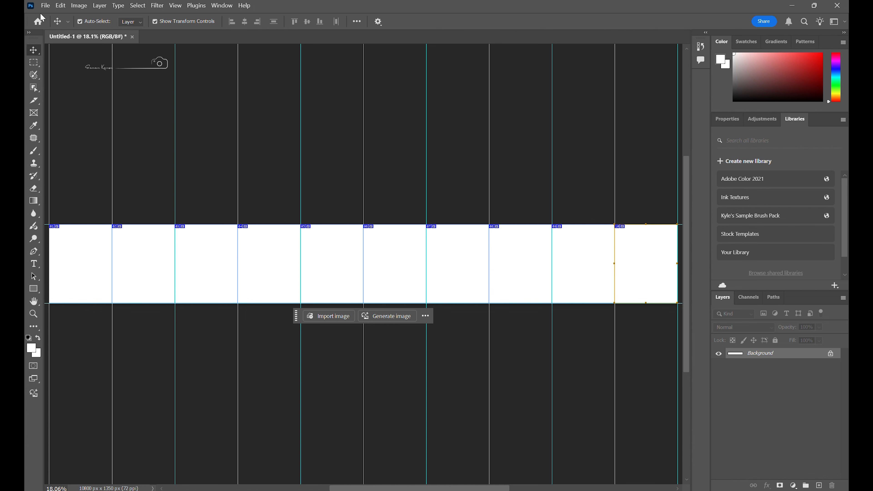
pyautogui.click(46, 6)
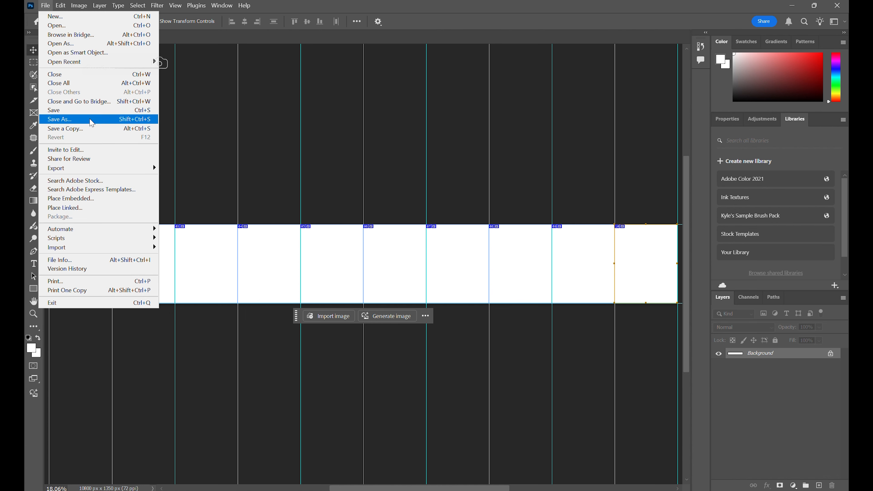
pyautogui.moveTo(111, 239)
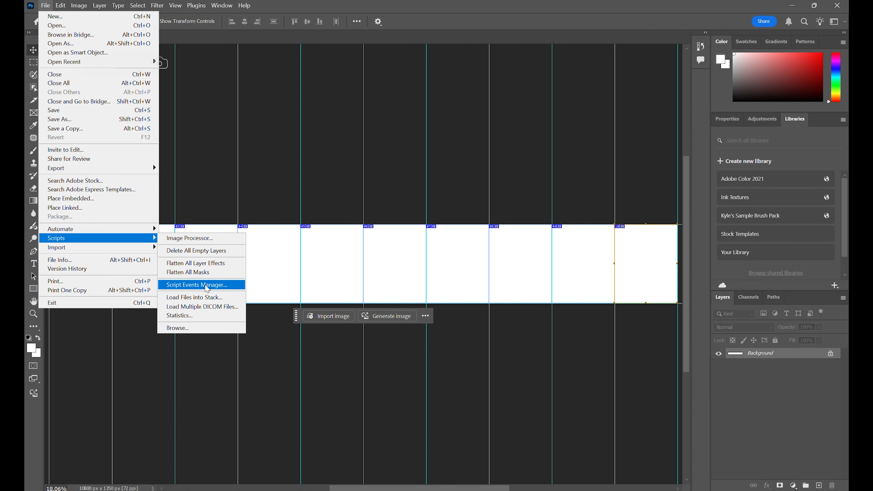
pyautogui.click(196, 298)
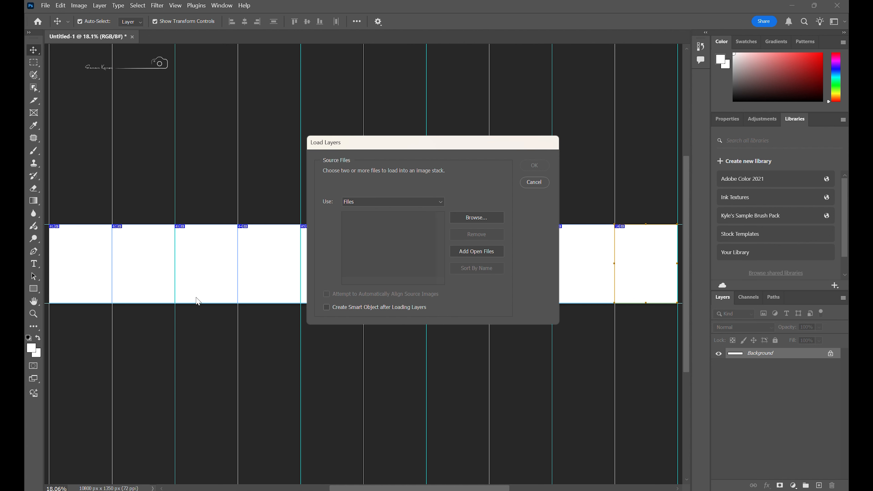
pyautogui.click(493, 221)
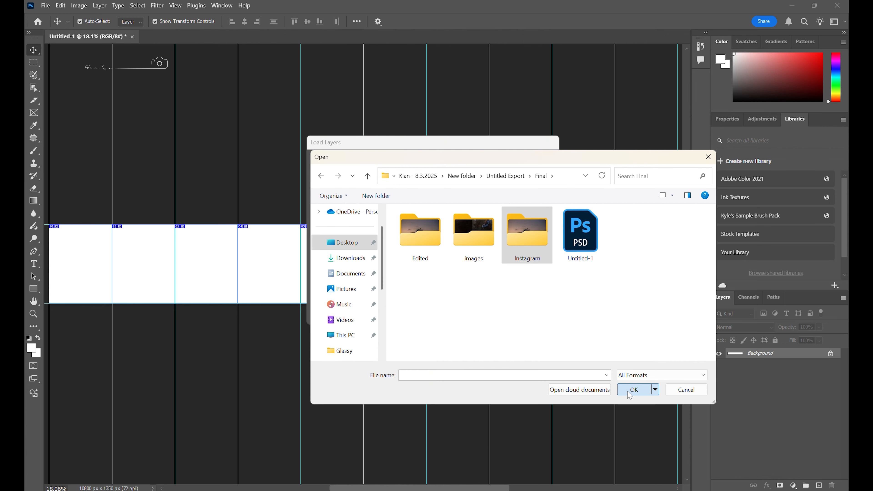
pyautogui.click(633, 390)
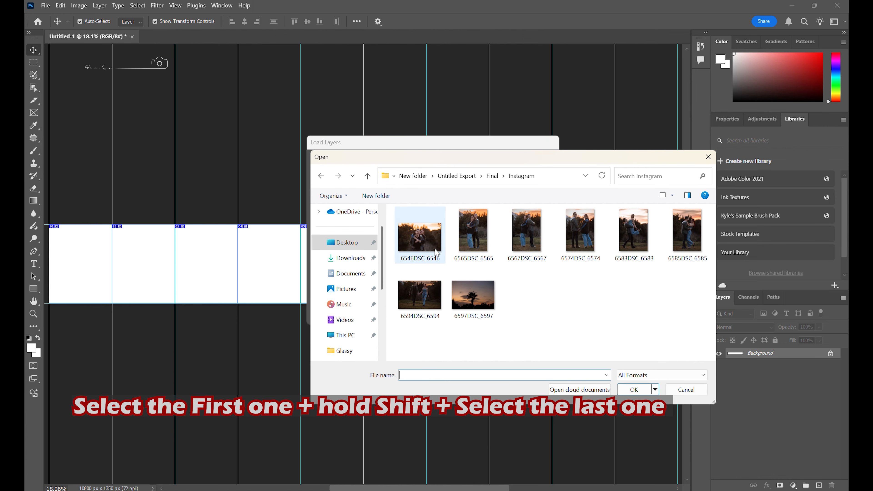
pyautogui.click(426, 243)
pyautogui.keyDown('shift'); pyautogui.click(485, 308); pyautogui.keyUp('shift')
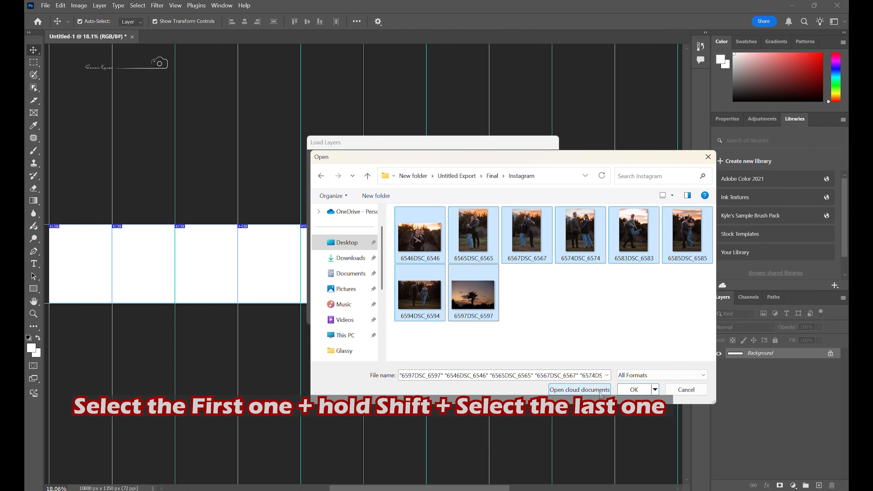
pyautogui.click(634, 389)
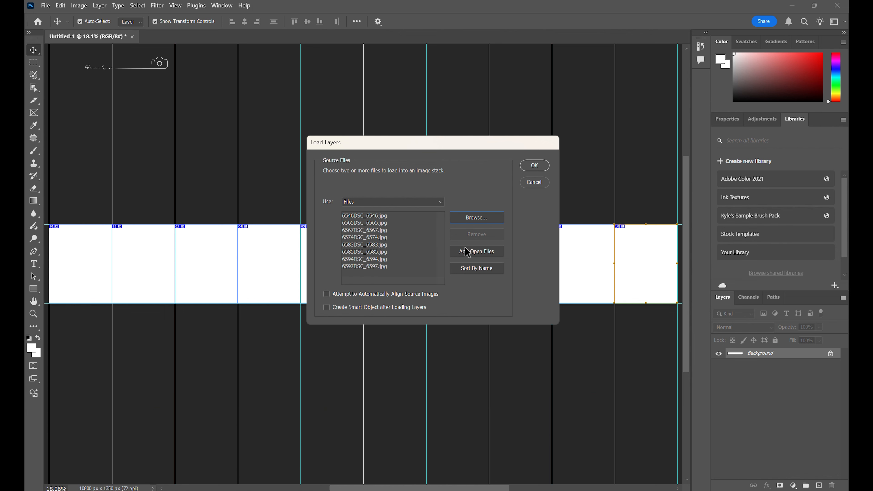
pyautogui.click(535, 166)
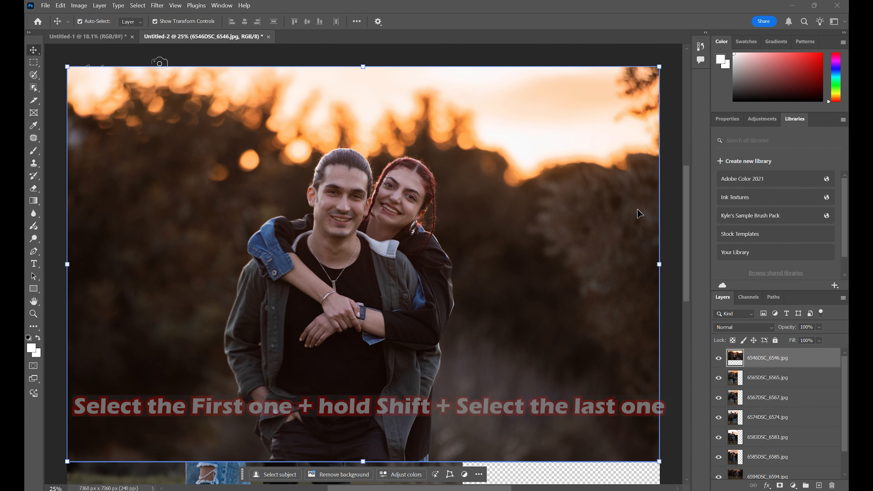
# - Select all eight photo layers, 6546DSC_6546 through 6597DSC_6597, and move them into the Untitled-1 carousel document
pyautogui.scroll(-2, 805, 390)
pyautogui.scroll(1, 808, 399)
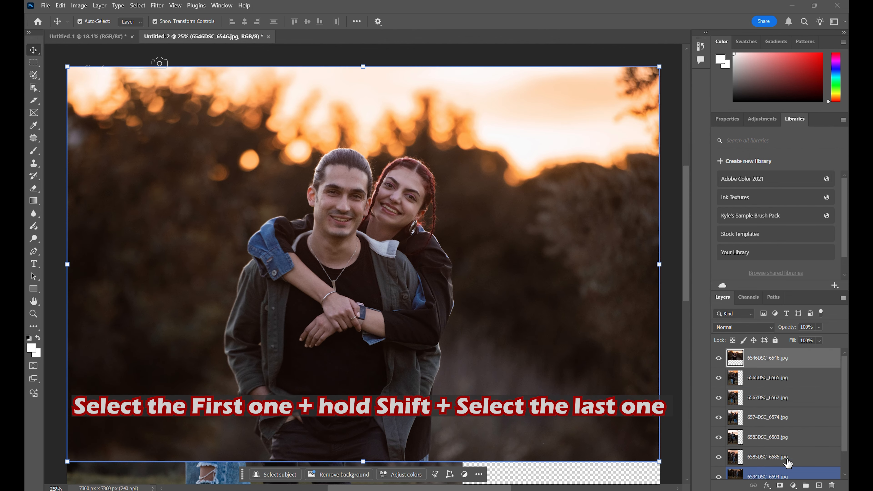
pyautogui.click(792, 360)
pyautogui.scroll(-2, 808, 419)
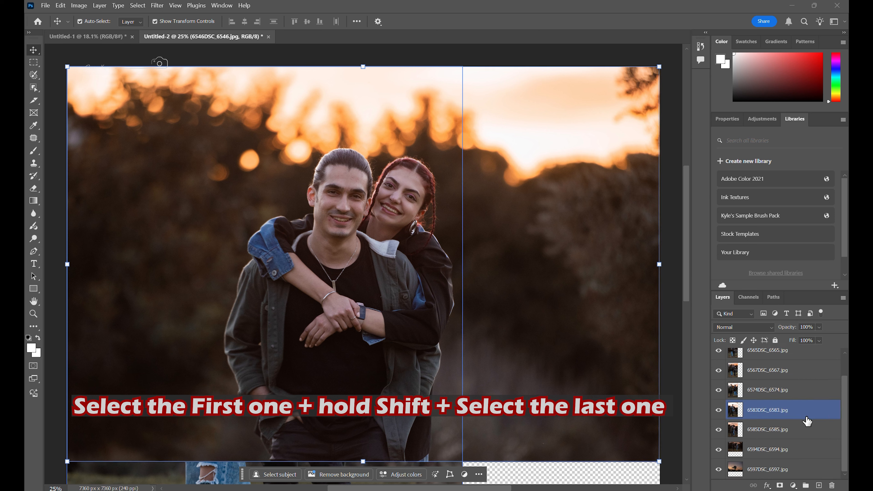
pyautogui.scroll(2, 794, 403)
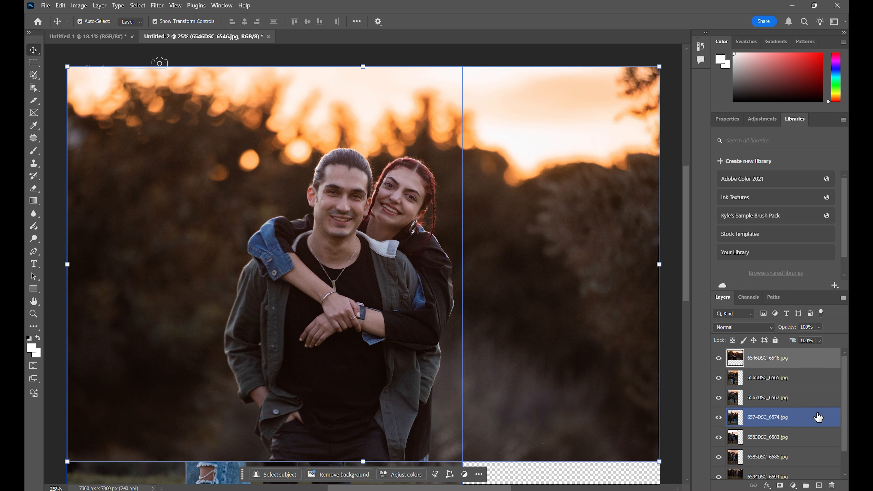
pyautogui.scroll(-1, 824, 433)
pyautogui.keyDown('shift'); pyautogui.click(815, 469); pyautogui.keyUp('shift')
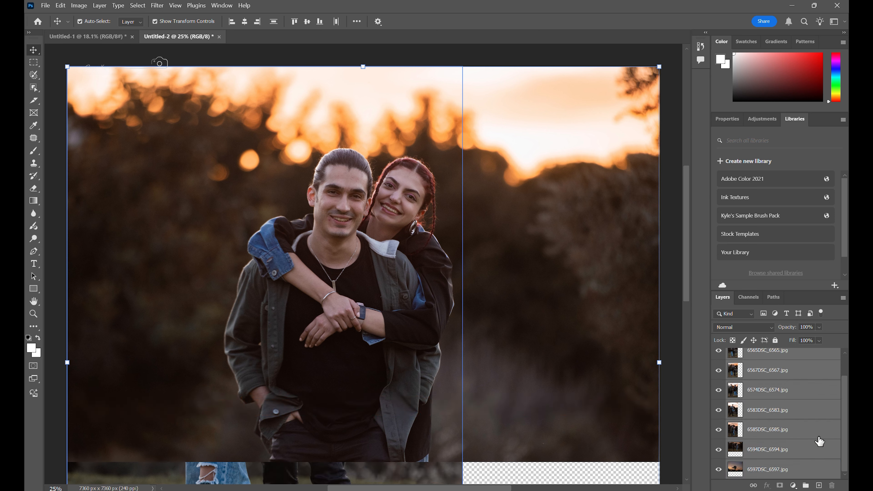
pyautogui.moveTo(789, 417); pyautogui.dragTo(321, 271)
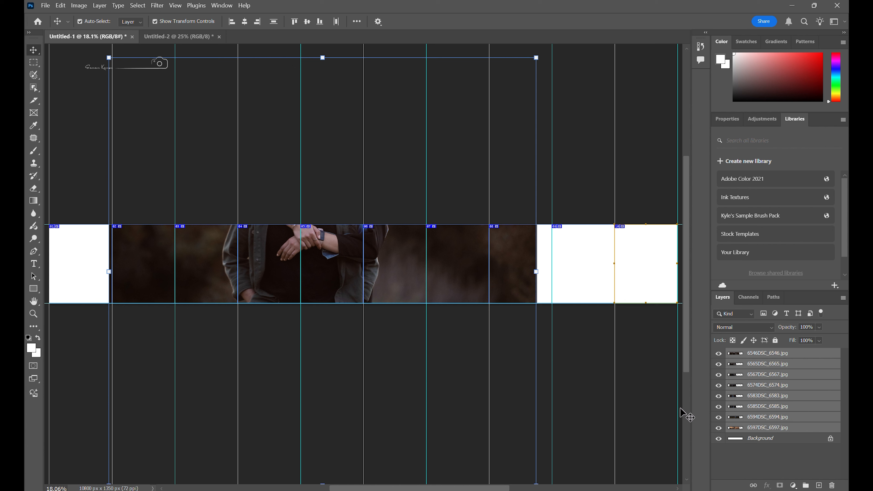
# - Hide the seven photo layers from 6546DSC_6546 to 6594DSC_6594, leaving the palm sunset photo and the background on
pyautogui.click(718, 353)
pyautogui.click(718, 364)
pyautogui.click(718, 375)
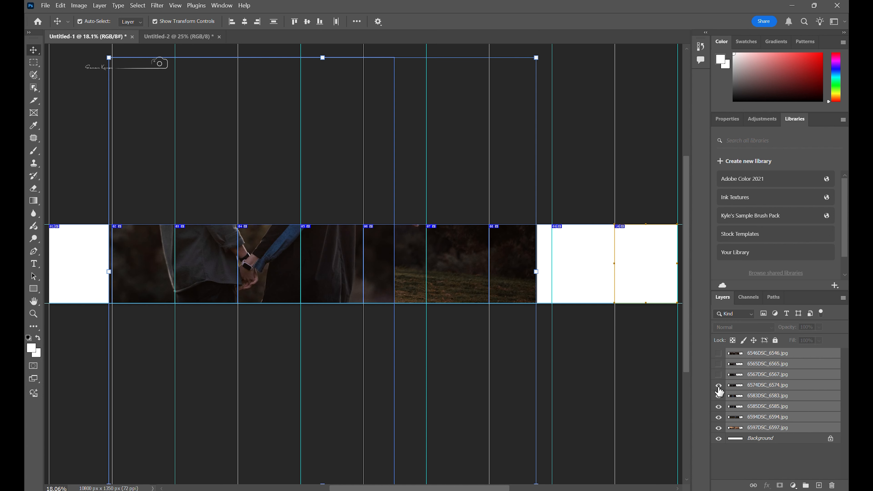
pyautogui.click(718, 385)
pyautogui.click(718, 395)
pyautogui.click(718, 406)
pyautogui.click(719, 417)
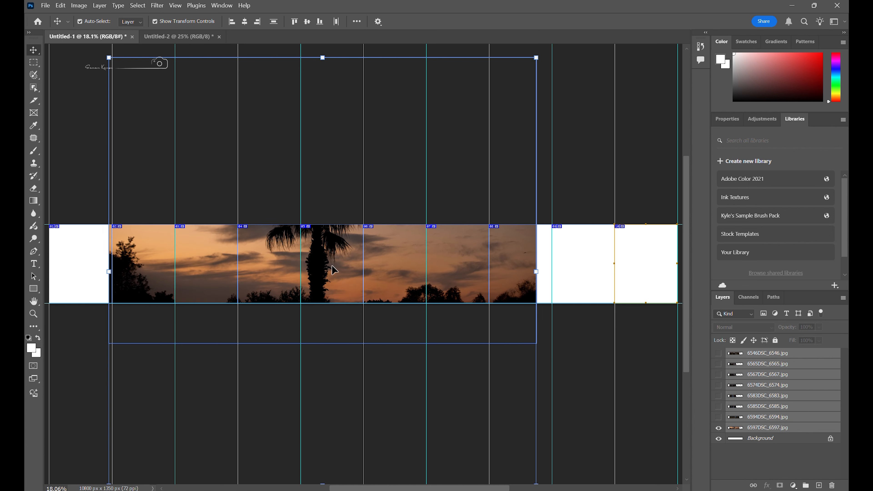
pyautogui.moveTo(323, 57); pyautogui.dragTo(327, 224)
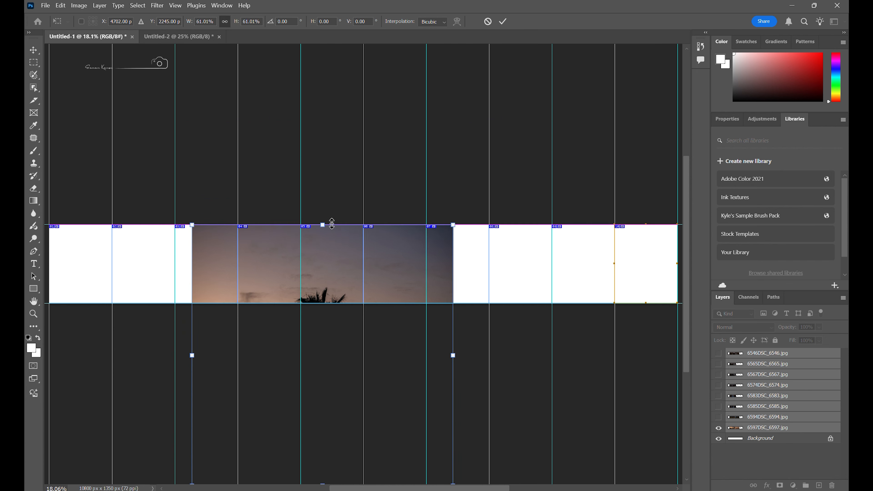
pyautogui.scroll(-1, 458, 396)
pyautogui.moveTo(322, 447); pyautogui.dragTo(333, 296)
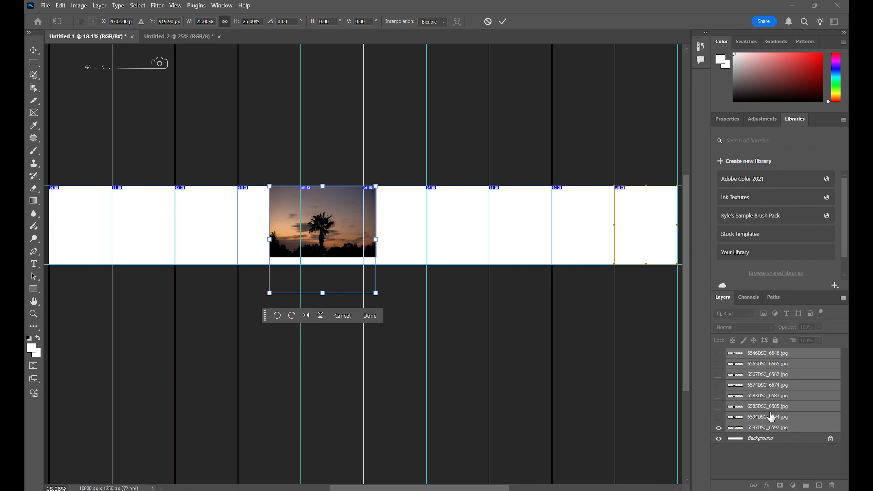
pyautogui.hotkey('ctrl', 'z')
pyautogui.hotkey('ctrl', 'z')
pyautogui.hotkey('ctrl', 'z')
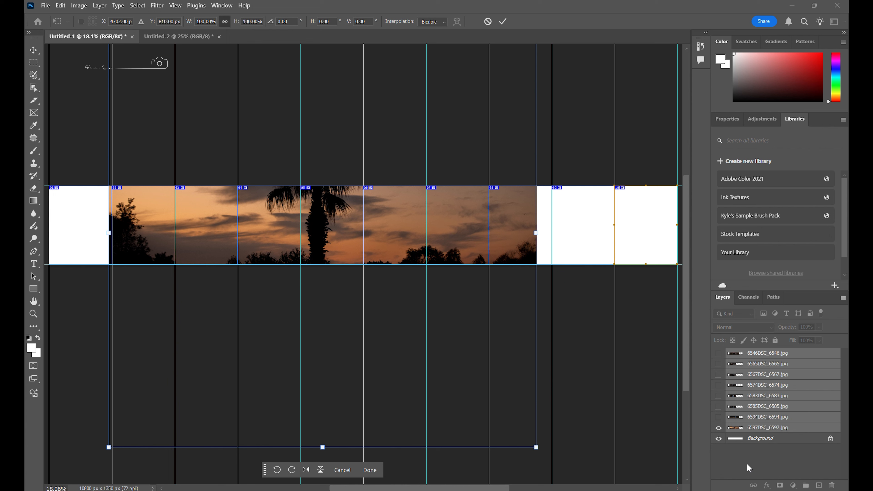
pyautogui.press('Return')
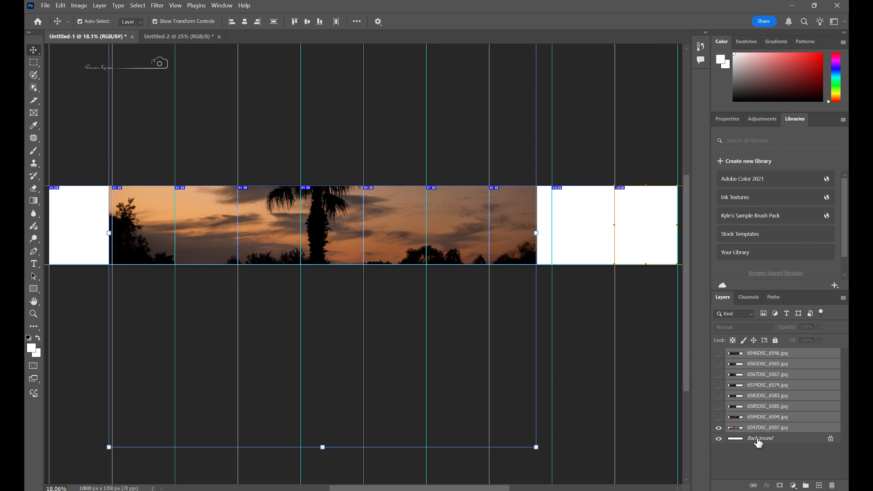
# - Scale the 6597DSC_6597 sunset photo to 27.48% so it fits the canvas height, and place it across slides five to seven
pyautogui.click(760, 411)
pyautogui.click(750, 428)
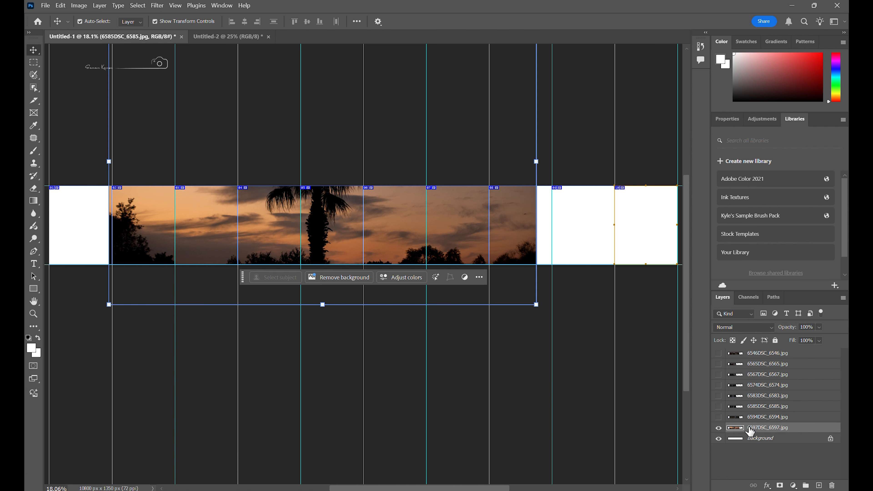
pyautogui.hotkey('ctrl', 't')
pyautogui.moveTo(322, 304); pyautogui.dragTo(345, 266)
pyautogui.moveTo(340, 110); pyautogui.dragTo(354, 184)
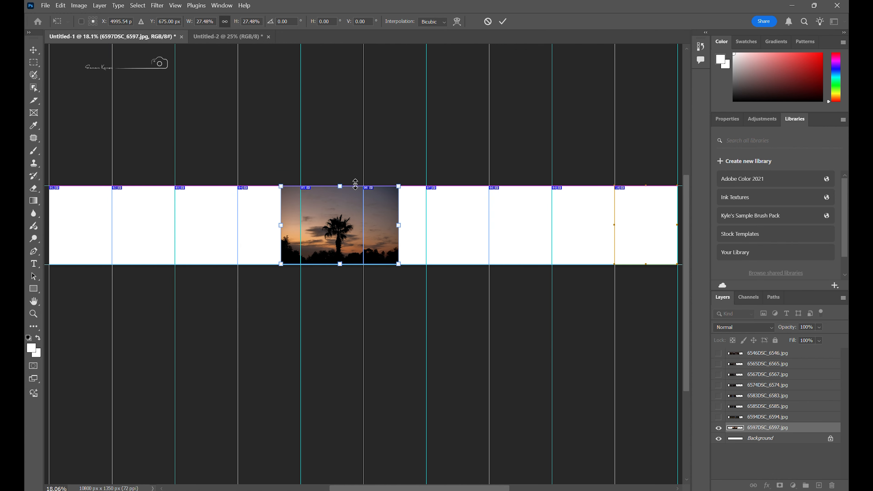
pyautogui.moveTo(351, 218); pyautogui.dragTo(412, 218)
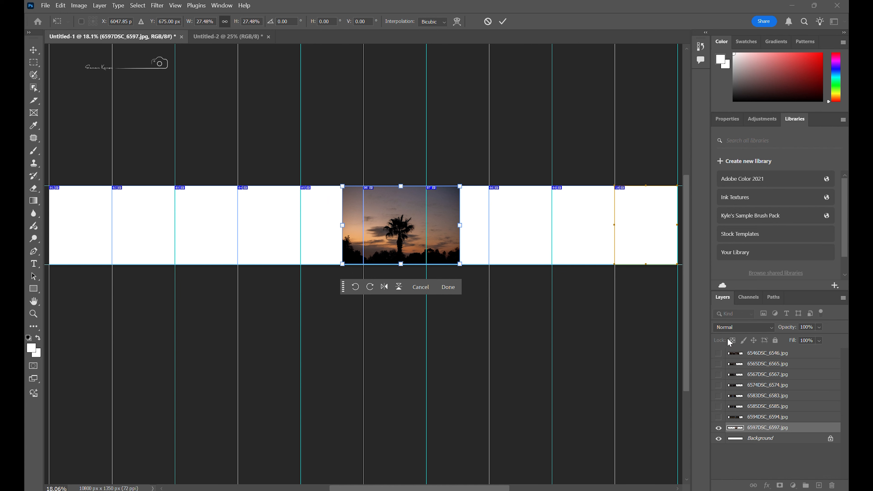
# - Show the 6546DSC_6546 photo, scale it to 27.48% to fit the canvas height, and snap it to the start of slide two
pyautogui.click(719, 353)
pyautogui.click(767, 353)
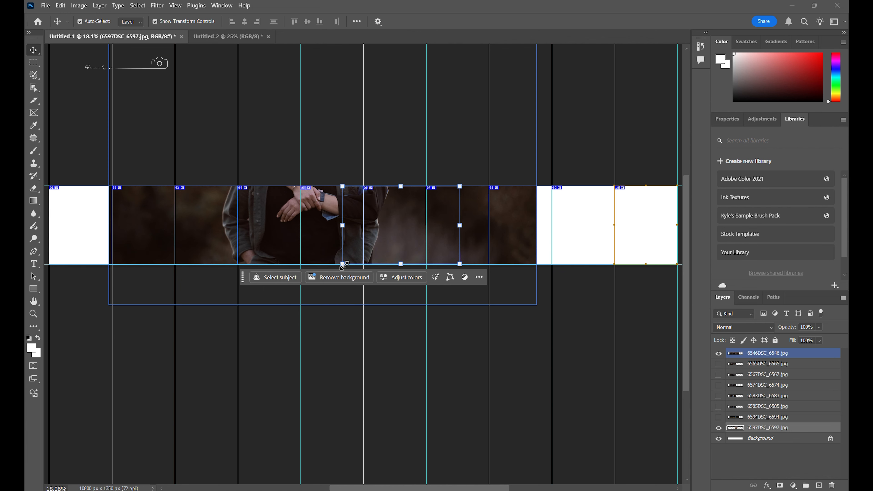
pyautogui.click(521, 148)
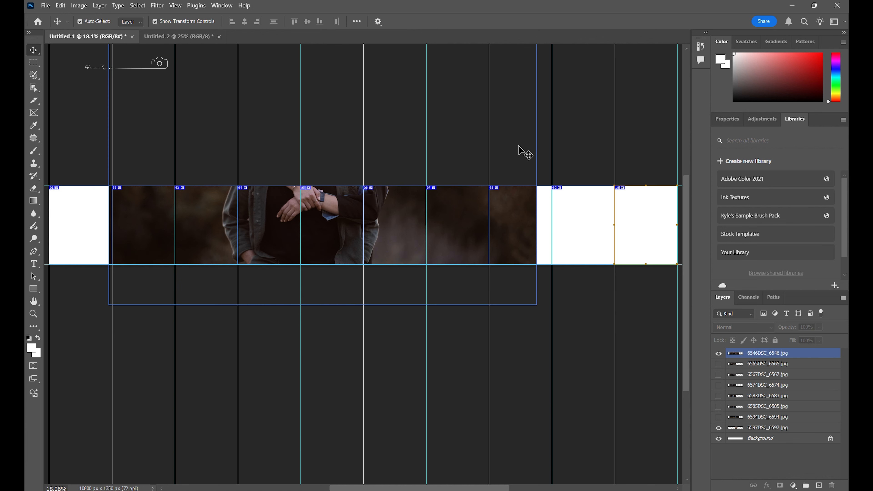
pyautogui.click(739, 356)
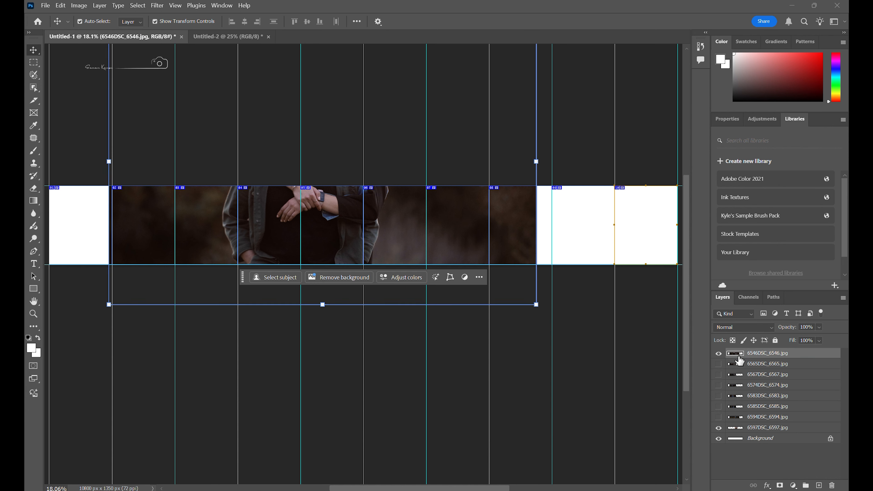
pyautogui.hotkey('ctrl', 't')
pyautogui.moveTo(325, 305); pyautogui.dragTo(324, 138)
pyautogui.moveTo(329, 101); pyautogui.dragTo(210, 236)
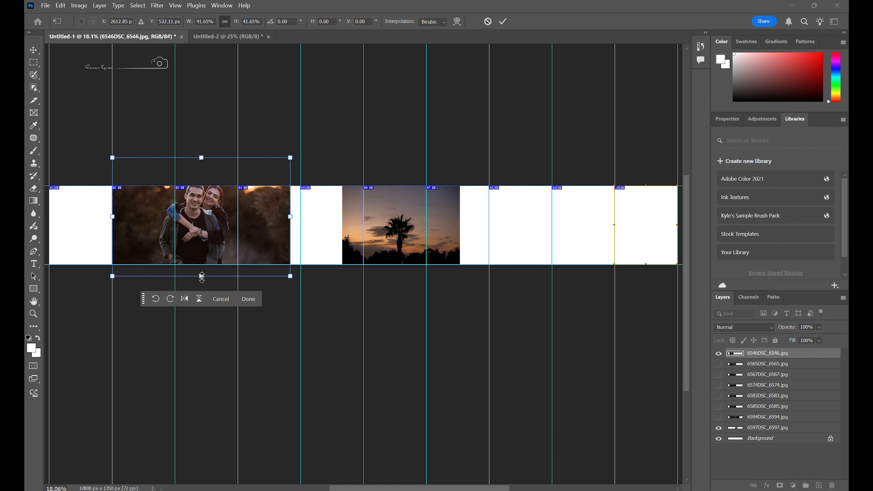
pyautogui.moveTo(201, 277); pyautogui.dragTo(205, 257)
pyautogui.moveTo(201, 158); pyautogui.dragTo(201, 186)
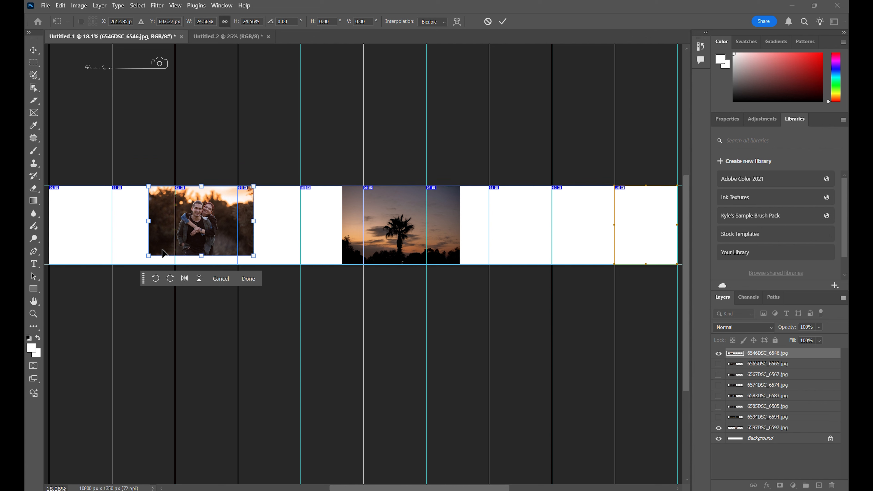
pyautogui.moveTo(149, 256); pyautogui.dragTo(137, 264)
pyautogui.moveTo(182, 238); pyautogui.dragTo(156, 237)
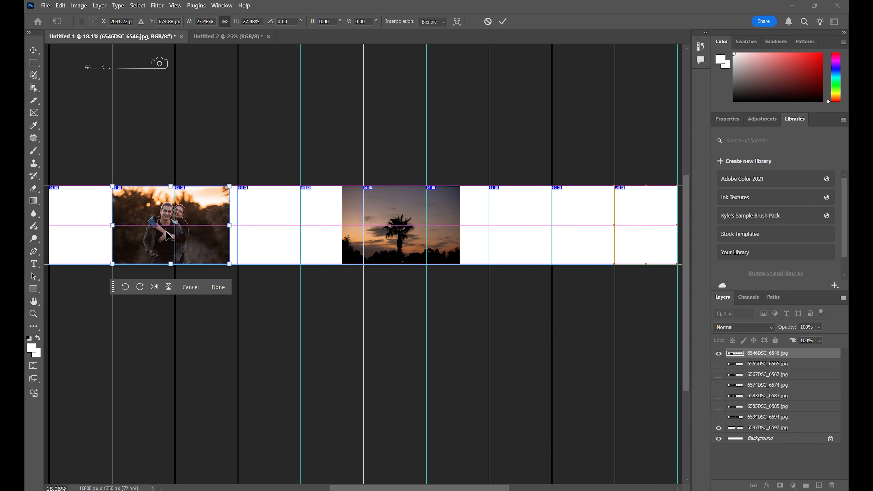
# - Enlarge the 6546DSC_6546 photo to 29.35% so it fills slides two and three exactly between their guides
pyautogui.hotkey('ctrl', '+')
pyautogui.hotkey('ctrl', '+')
pyautogui.moveTo(188, 352); pyautogui.dragTo(567, 423)
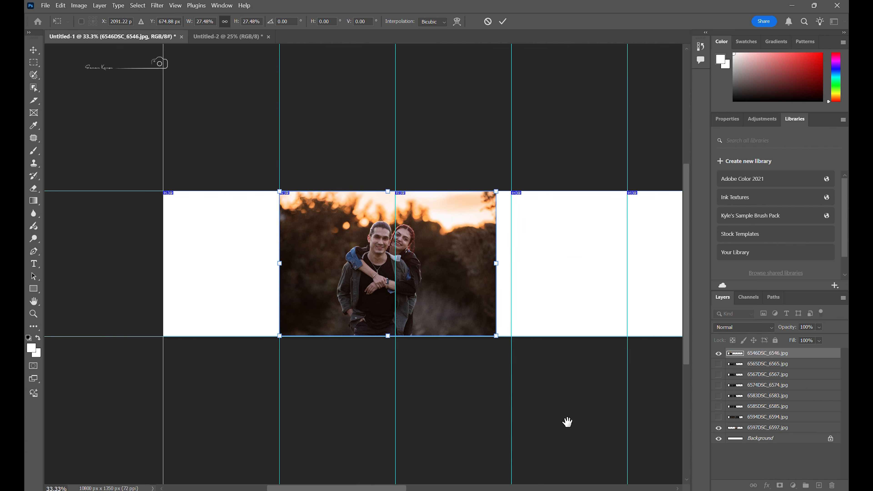
pyautogui.moveTo(429, 227)
pyautogui.mouseDown()
pyautogui.moveTo(420, 240)
pyautogui.moveTo(429, 238)
pyautogui.mouseUp()
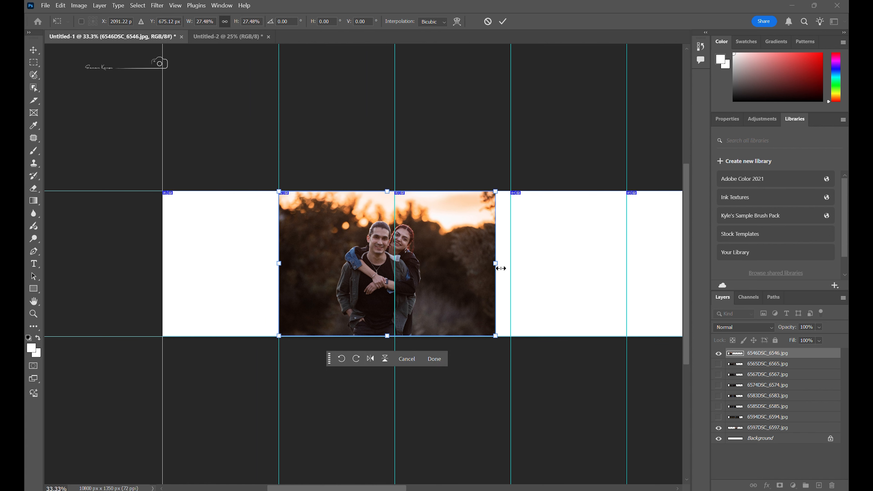
pyautogui.moveTo(496, 265); pyautogui.dragTo(509, 271)
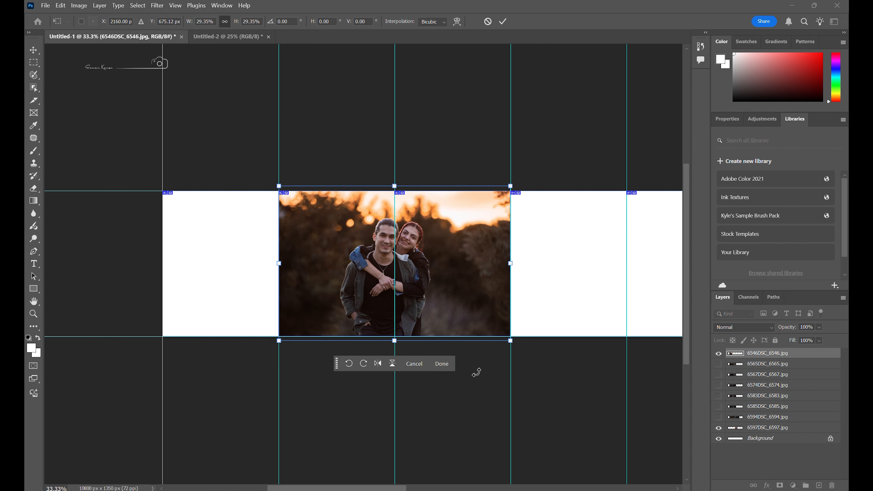
pyautogui.press('Return')
# - Show the 6565DSC_6565 photo, scale it to 19.59%, and snap it to the start of slide four beside the first couple photo
pyautogui.click(717, 363)
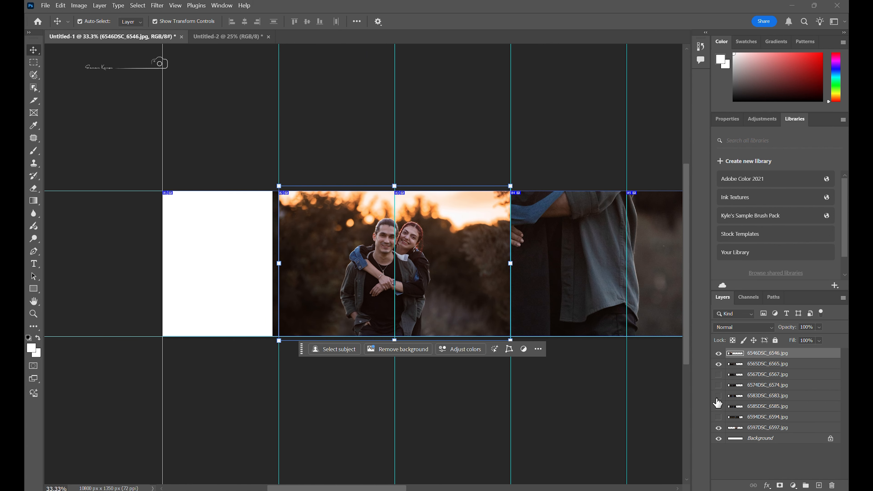
pyautogui.click(742, 364)
pyautogui.hotkey('ctrl', 't')
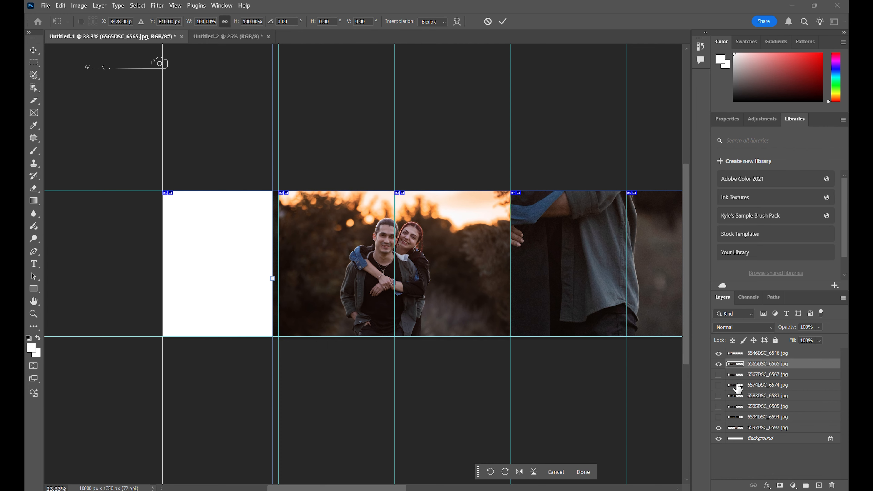
pyautogui.hotkey('ctrl', '-')
pyautogui.hotkey('ctrl', '-')
pyautogui.hotkey('ctrl', '-')
pyautogui.moveTo(429, 415); pyautogui.dragTo(421, 297)
pyautogui.moveTo(427, 121); pyautogui.dragTo(428, 235)
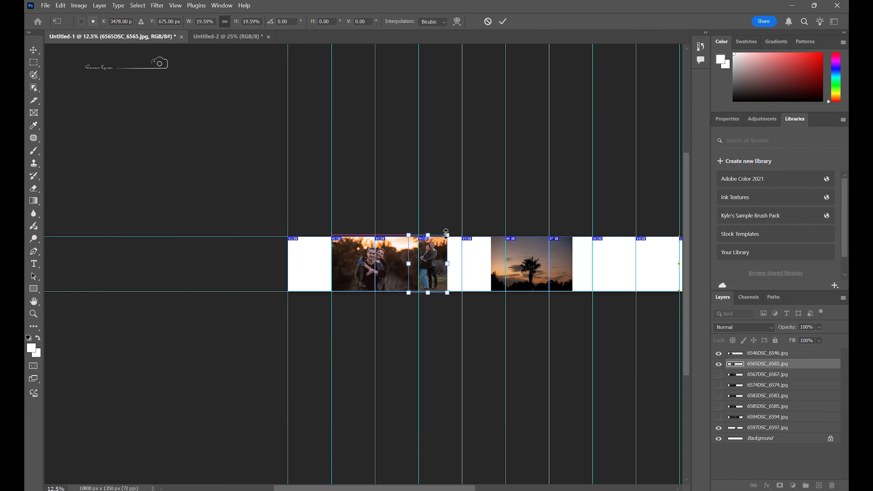
pyautogui.moveTo(435, 272); pyautogui.dragTo(445, 272)
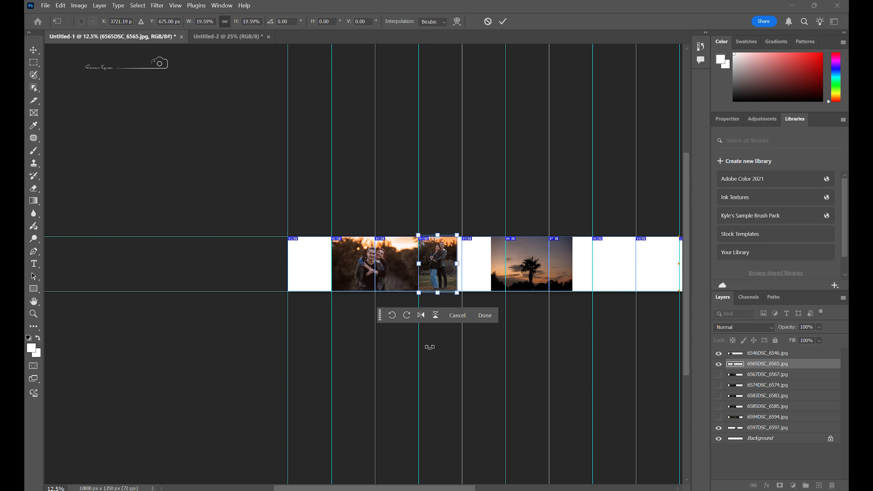
# - Fine-tune the 6565DSC_6565 photo's size and position within slide four, ending at 19.59% scale against the neighbouring photo
pyautogui.hotkey('ctrl', '+')
pyautogui.hotkey('ctrl', '+')
pyautogui.hotkey('ctrl', '+')
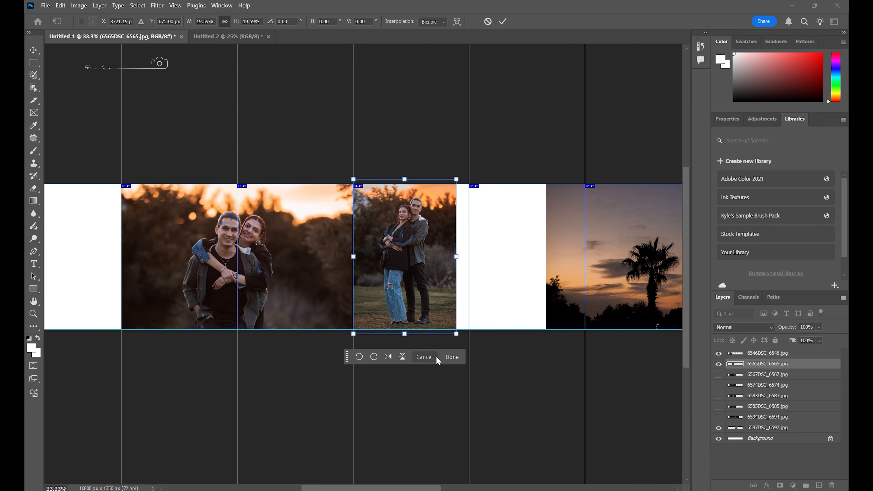
pyautogui.moveTo(459, 338); pyautogui.dragTo(468, 350)
pyautogui.moveTo(421, 306); pyautogui.dragTo(428, 299)
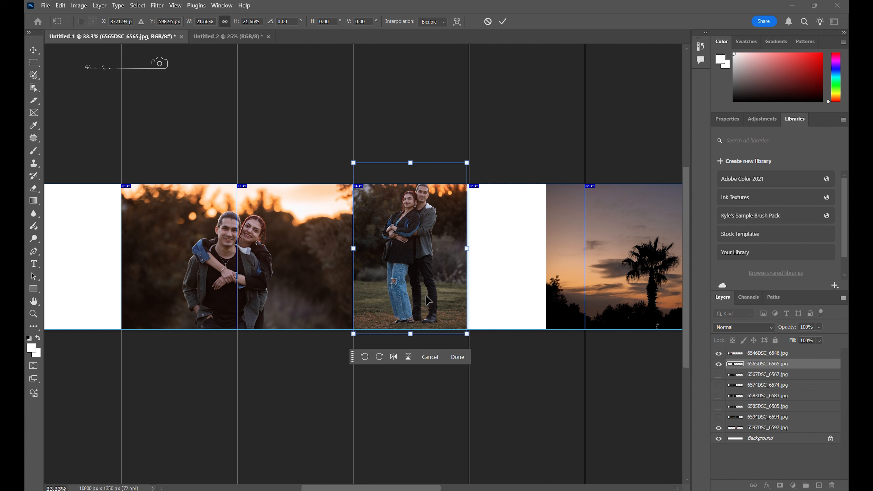
pyautogui.moveTo(412, 161); pyautogui.dragTo(408, 180)
pyautogui.moveTo(425, 275); pyautogui.dragTo(418, 276)
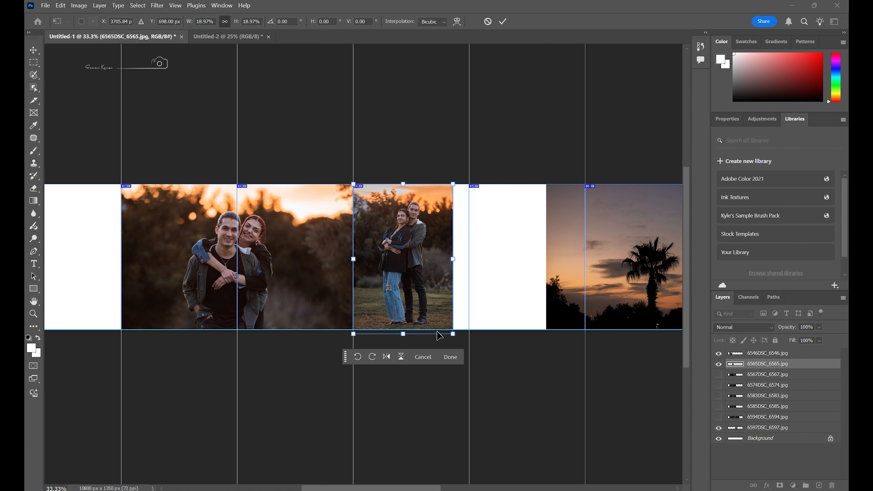
pyautogui.moveTo(400, 178); pyautogui.dragTo(401, 173)
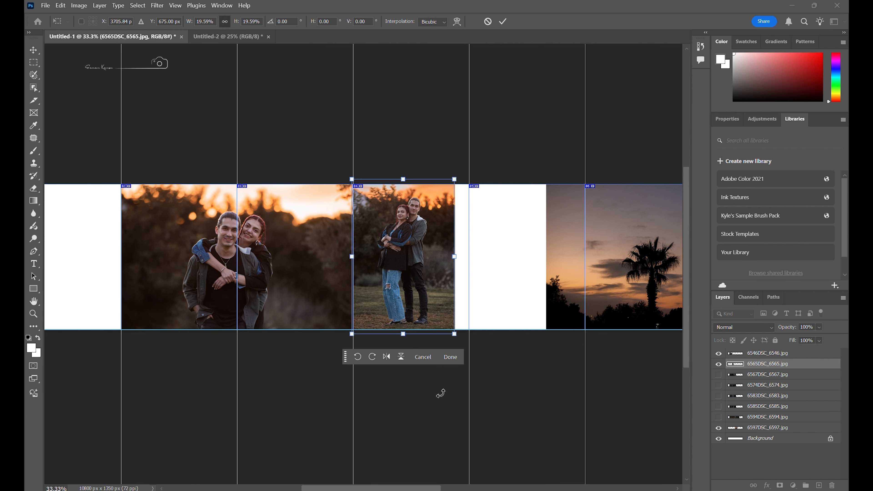
pyautogui.click(503, 22)
# - Show the 6567DSC_6567 photo, scale it to 18.97%, and place it directly after the sunset photo, across slides seven and eight
pyautogui.click(719, 375)
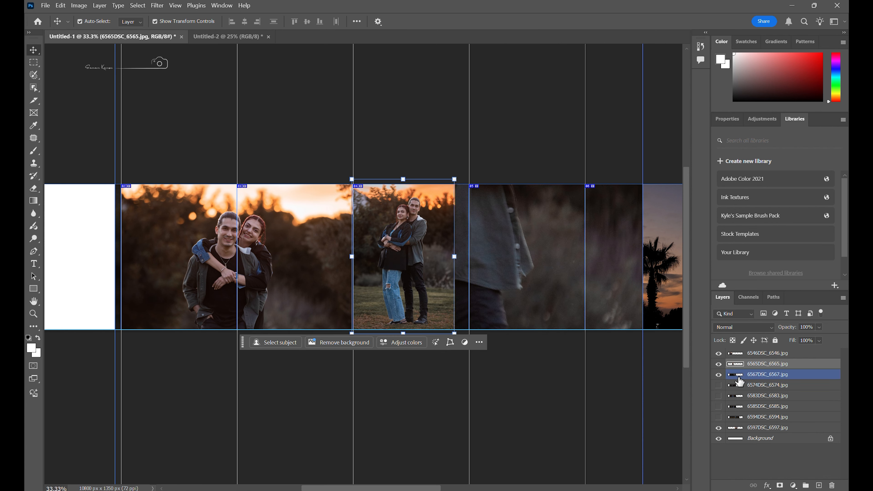
pyautogui.click(739, 374)
pyautogui.hotkey('ctrl', '-')
pyautogui.hotkey('ctrl', '-')
pyautogui.hotkey('ctrl', '-')
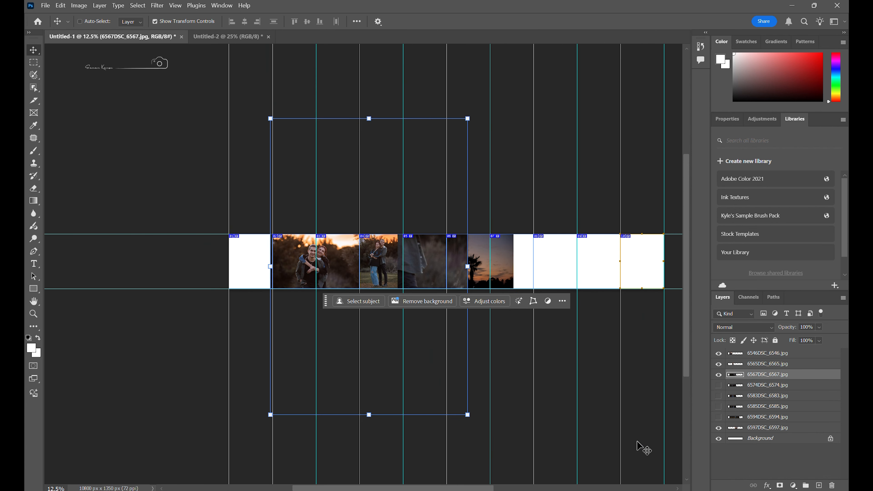
pyautogui.moveTo(371, 117); pyautogui.dragTo(369, 288)
pyautogui.moveTo(388, 321); pyautogui.dragTo(579, 247)
pyautogui.moveTo(562, 215); pyautogui.dragTo(560, 234)
pyautogui.moveTo(559, 339); pyautogui.dragTo(532, 275)
pyautogui.click(502, 22)
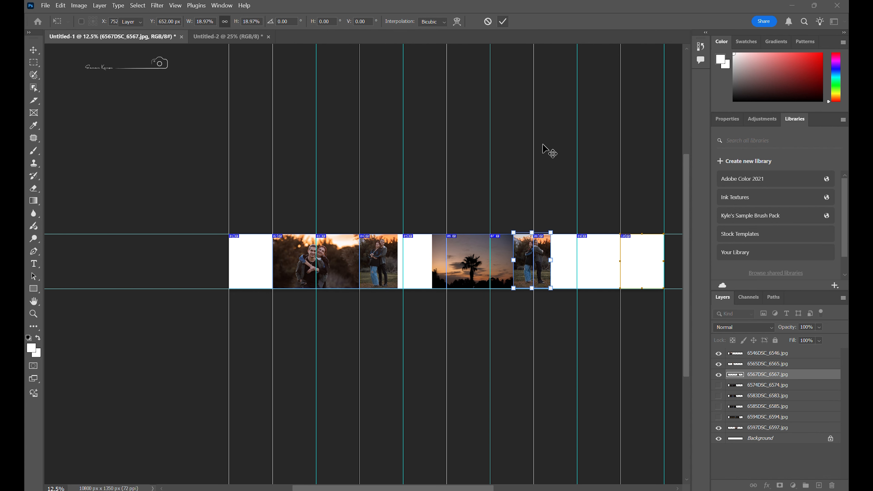
pyautogui.hotkey('ctrl', '+')
pyautogui.hotkey('ctrl', '+')
pyautogui.hotkey('ctrl', '+')
pyautogui.moveTo(556, 310); pyautogui.dragTo(245, 382)
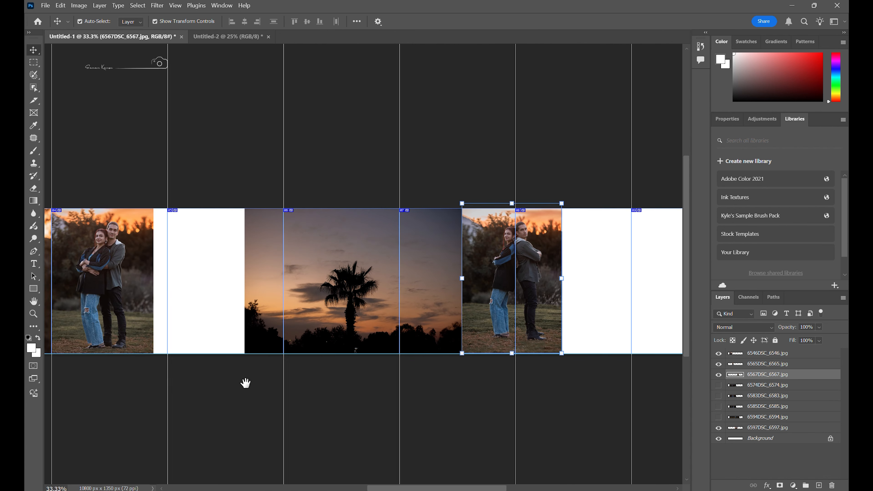
# - Enlarge the 6567DSC_6567 photo slightly so it extends past the lower guide, and apply the transform
pyautogui.moveTo(493, 355); pyautogui.dragTo(493, 360)
pyautogui.click(503, 22)
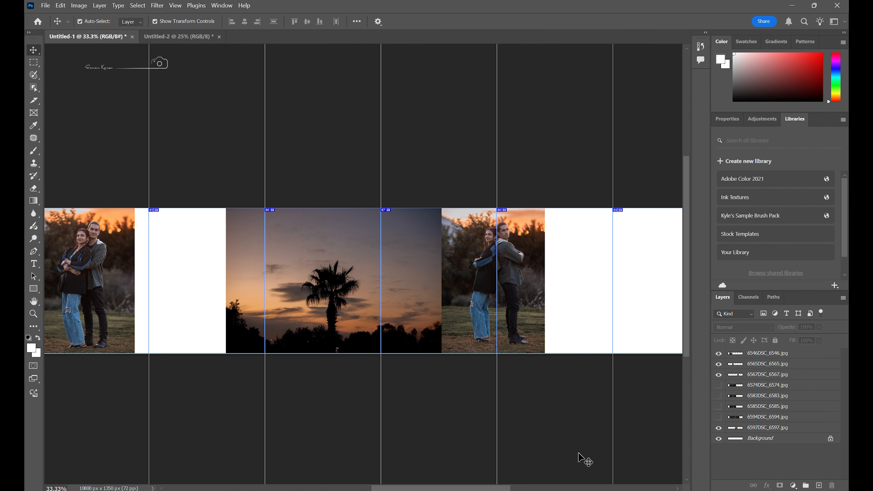
# - Show the 6574DSC_6574 photo, scale it down to 20.13%, and place it on slide one
pyautogui.click(719, 385)
pyautogui.click(729, 390)
pyautogui.click(743, 386)
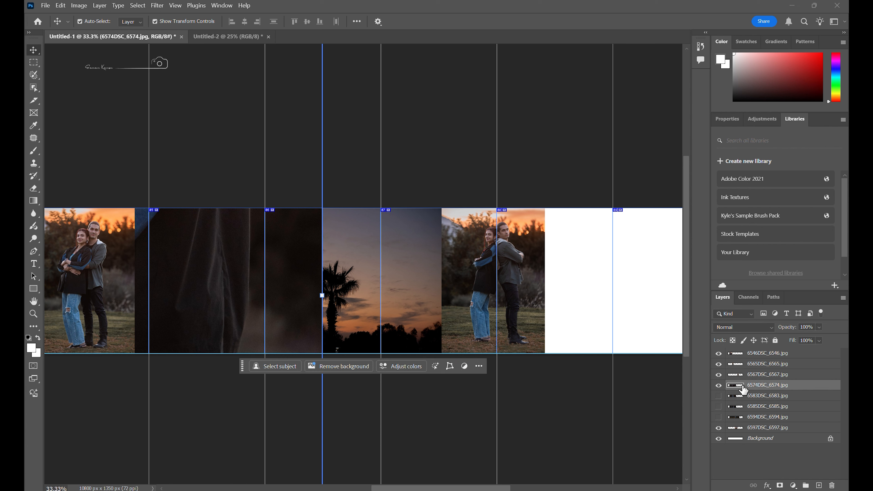
pyautogui.hotkey('ctrl', 't')
pyautogui.hotkey('ctrl', '-')
pyautogui.hotkey('ctrl', '-')
pyautogui.hotkey('ctrl', '-')
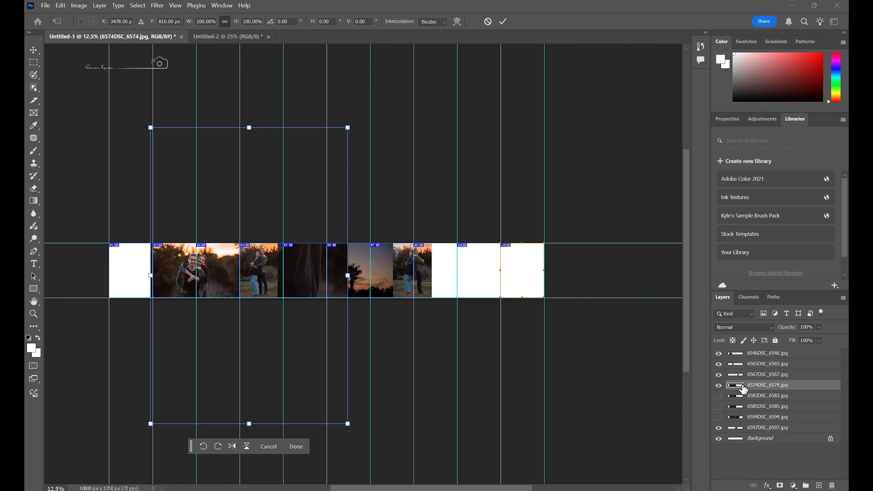
pyautogui.moveTo(245, 424); pyautogui.dragTo(228, 393)
pyautogui.moveTo(218, 228); pyautogui.dragTo(131, 265)
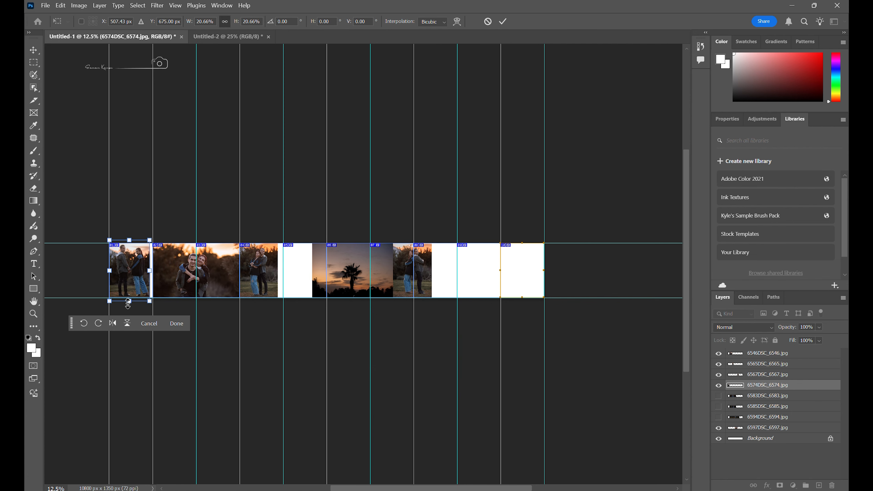
pyautogui.moveTo(128, 302); pyautogui.dragTo(128, 301)
# - Refine the 6574DSC_6574 photo's scale against the guides to a full slide width, and move it across to slide nine
pyautogui.hotkey('ctrl', '+')
pyautogui.hotkey('ctrl', '+')
pyautogui.hotkey('ctrl', '+')
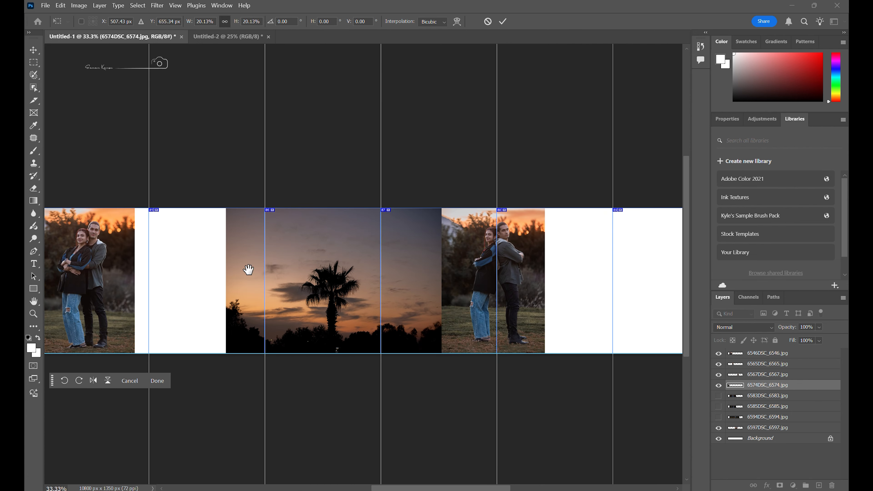
pyautogui.hscroll(-10, 248, 269)
pyautogui.moveTo(275, 208); pyautogui.dragTo(273, 223)
pyautogui.moveTo(312, 355); pyautogui.dragTo(308, 350)
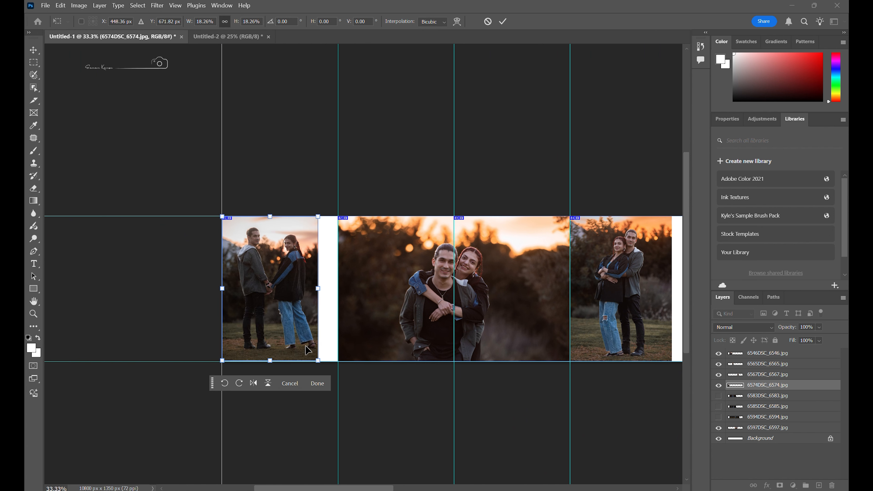
pyautogui.moveTo(318, 288); pyautogui.dragTo(667, 275)
# - Show the 6583DSC_6583 photo, scale it down to 21.98%, and move it over slide one
pyautogui.hotkey('ctrl', '-')
pyautogui.hotkey('ctrl', '-')
pyautogui.hotkey('ctrl', '-')
pyautogui.click(739, 397)
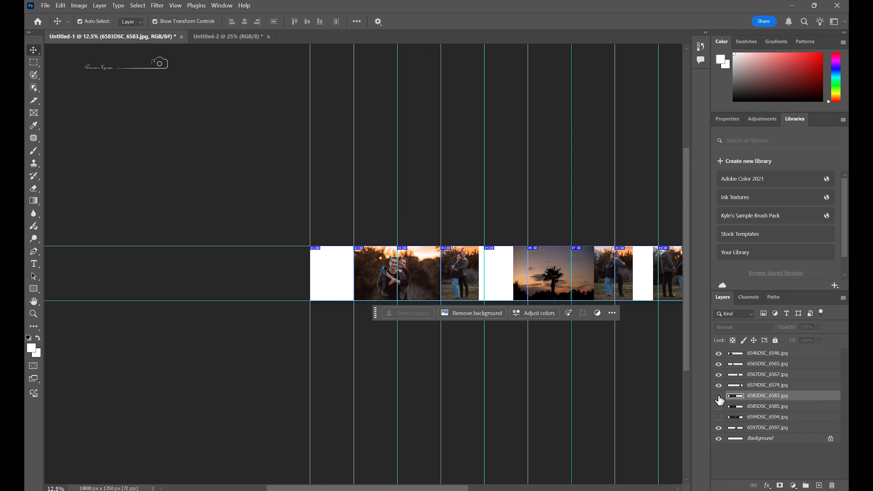
pyautogui.click(468, 220)
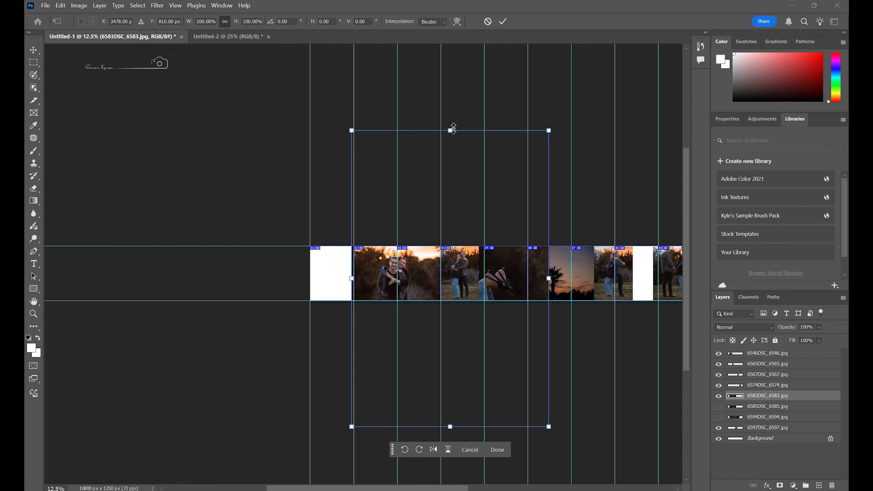
pyautogui.moveTo(453, 128); pyautogui.dragTo(452, 318)
pyautogui.moveTo(460, 363); pyautogui.dragTo(350, 281)
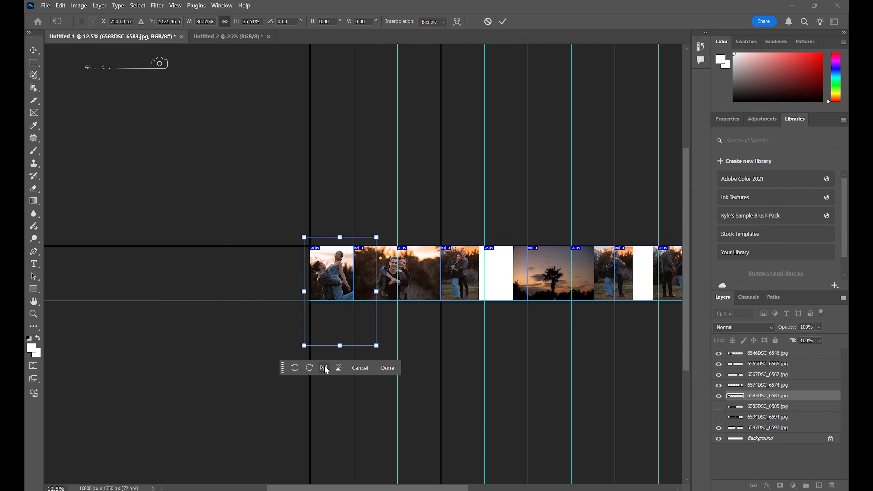
pyautogui.moveTo(340, 345); pyautogui.dragTo(340, 303)
# - Fit the 6583DSC_6583 photo to slide one's full width at 21.99%, snapped between the slide's guides
pyautogui.hotkey('ctrl', '+')
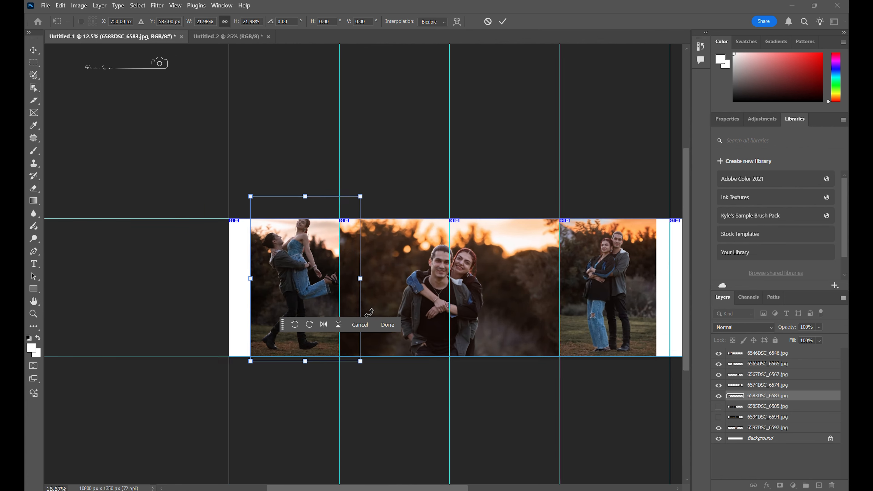
pyautogui.hotkey('ctrl', '+')
pyautogui.moveTo(271, 158); pyautogui.dragTo(271, 193)
pyautogui.moveTo(340, 331); pyautogui.dragTo(325, 305)
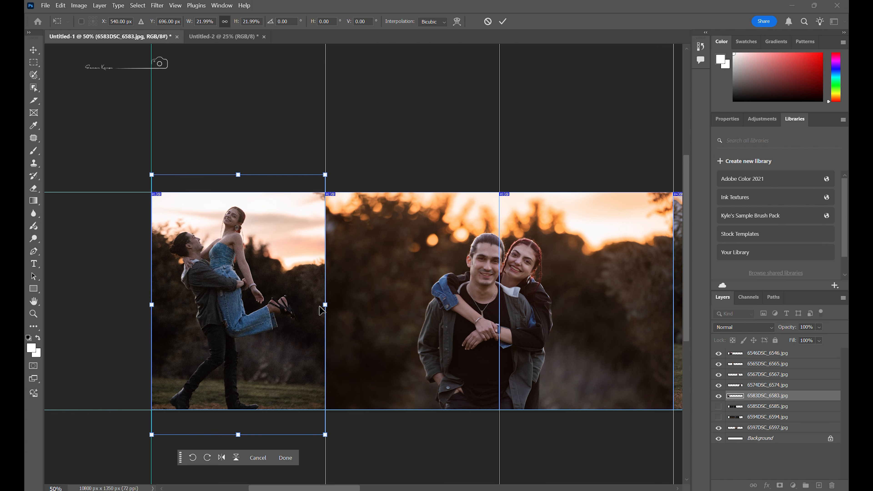
# - Nudge the 6583DSC_6583 photo up to a vertical position of 636 px within slide one and apply the transform
pyautogui.press('Up')
pyautogui.press('Up')
pyautogui.press('Up')
pyautogui.press('Up')
pyautogui.press('Up')
pyautogui.press('Up')
pyautogui.press('Up')
pyautogui.press('Up')
pyautogui.press('Up')
pyautogui.press('Up')
pyautogui.press('Up')
pyautogui.press('Up')
pyautogui.press('Up')
pyautogui.press('Up')
pyautogui.press('Up')
pyautogui.press('Up')
pyautogui.press('Up')
pyautogui.press('Up')
pyautogui.press('Up')
pyautogui.press('Up')
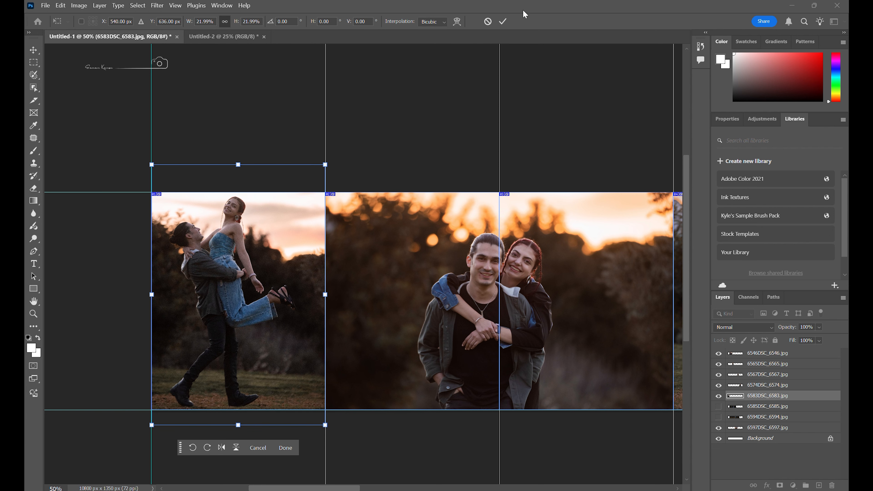
pyautogui.click(502, 21)
# - Show the 6585DSC_6585 photo, scale it to 42.66%, and place it in the gap before the sunset photo
pyautogui.hotkey('ctrl', '-')
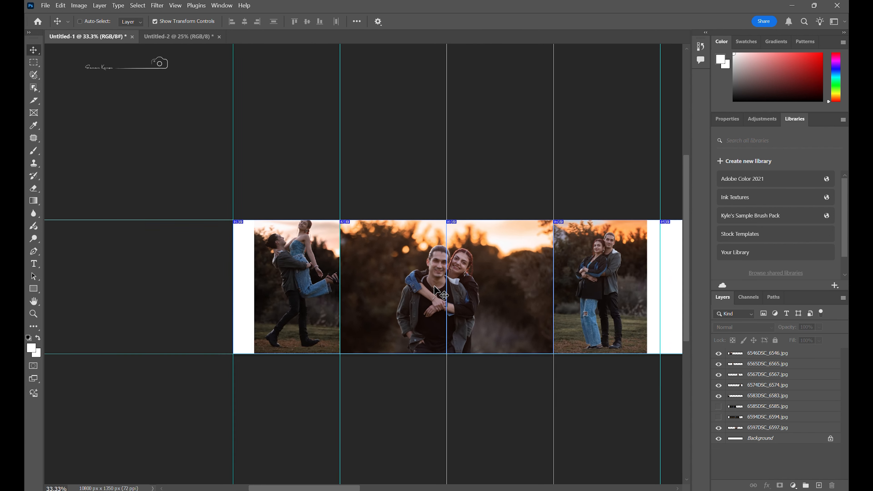
pyautogui.hotkey('ctrl', '-')
pyautogui.hotkey('ctrl', '-')
pyautogui.click(743, 409)
pyautogui.click(719, 406)
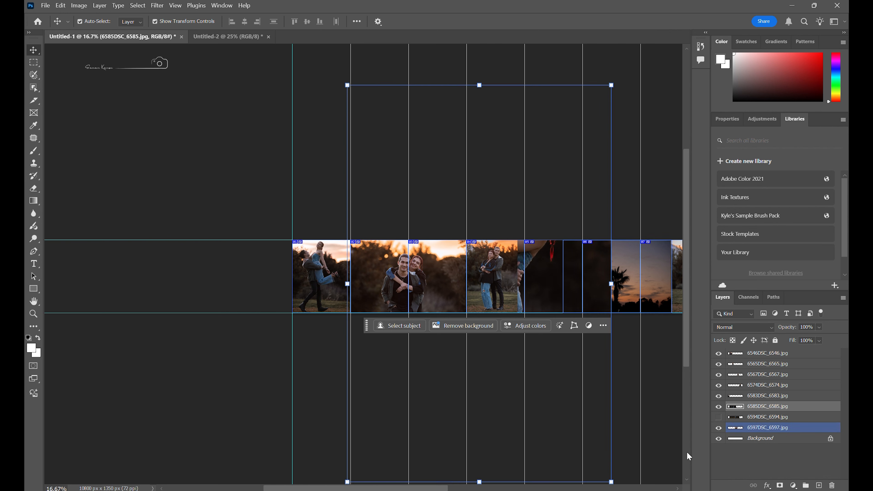
pyautogui.moveTo(477, 85); pyautogui.dragTo(496, 314)
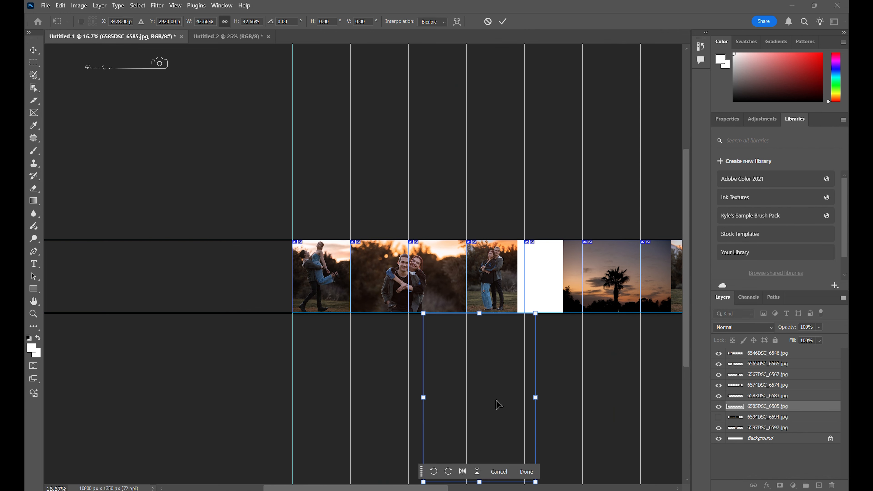
pyautogui.moveTo(497, 401); pyautogui.dragTo(547, 316)
pyautogui.hscroll(3, 550, 379)
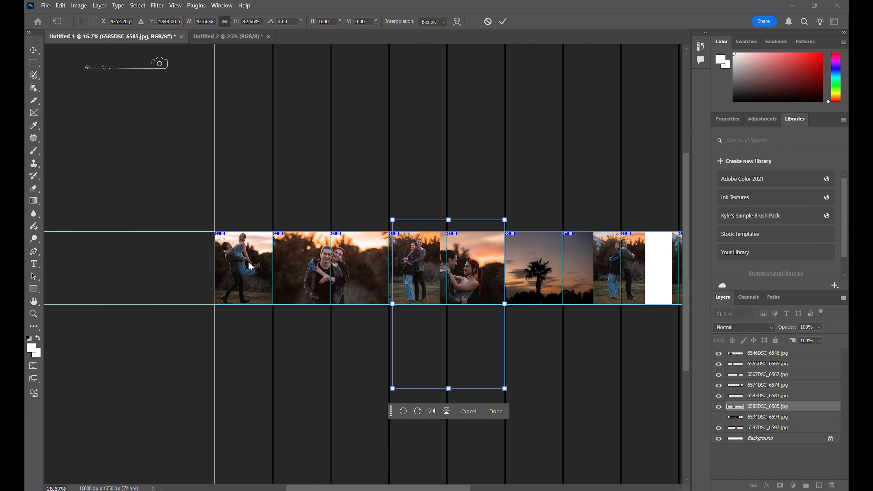
pyautogui.press('Return')
# - Move the 6583DSC_6583 photo from slide one to slide ten, snapped between its guides
pyautogui.moveTo(237, 265); pyautogui.dragTo(655, 276)
pyautogui.moveTo(605, 347); pyautogui.dragTo(471, 357)
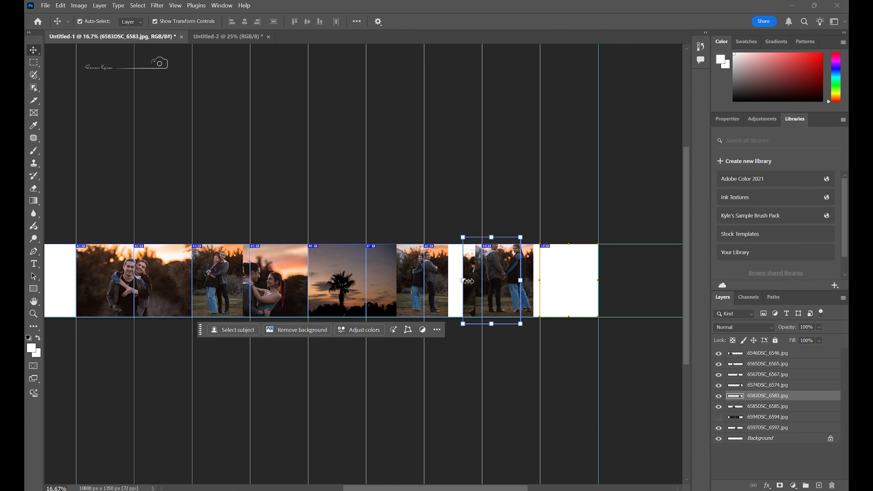
pyautogui.moveTo(476, 285); pyautogui.dragTo(554, 285)
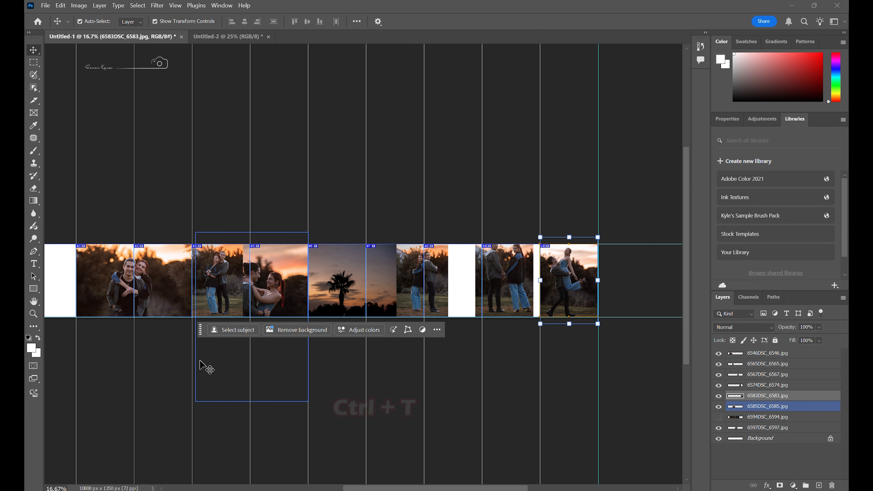
# - Move the 6585DSC_6585 photo to the emptied slide one and scale it down to 65.83%
pyautogui.click(270, 290)
pyautogui.moveTo(267, 296); pyautogui.dragTo(68, 288)
pyautogui.moveTo(153, 375); pyautogui.dragTo(534, 347)
pyautogui.hotkey('ctrl', 't')
pyautogui.moveTo(488, 365); pyautogui.dragTo(452, 307)
pyautogui.hotkey('ctrl', '+')
pyautogui.hotkey('ctrl', '+')
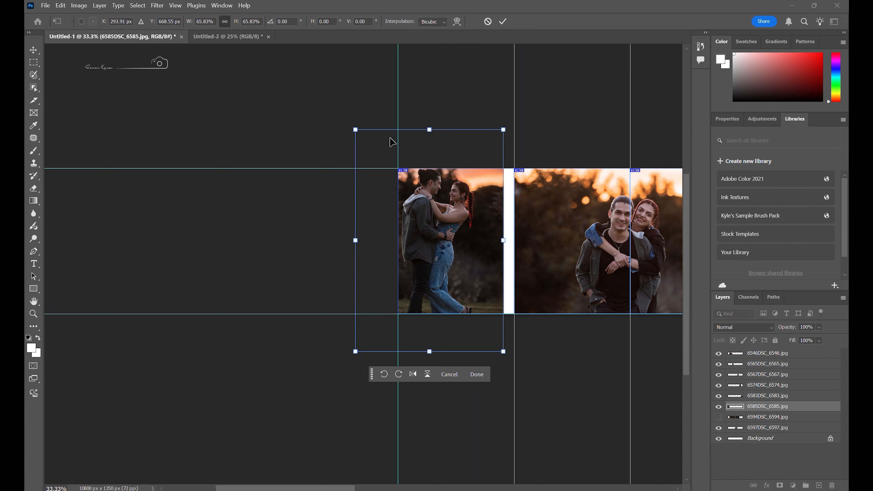
# - Scale the 6585DSC_6585 photo to 53.38% and snap its edge to the end of slide one
pyautogui.moveTo(356, 130); pyautogui.dragTo(384, 166)
pyautogui.moveTo(463, 234); pyautogui.dragTo(471, 233)
pyautogui.moveTo(452, 353); pyautogui.dragTo(445, 327)
pyautogui.moveTo(477, 266); pyautogui.dragTo(518, 241)
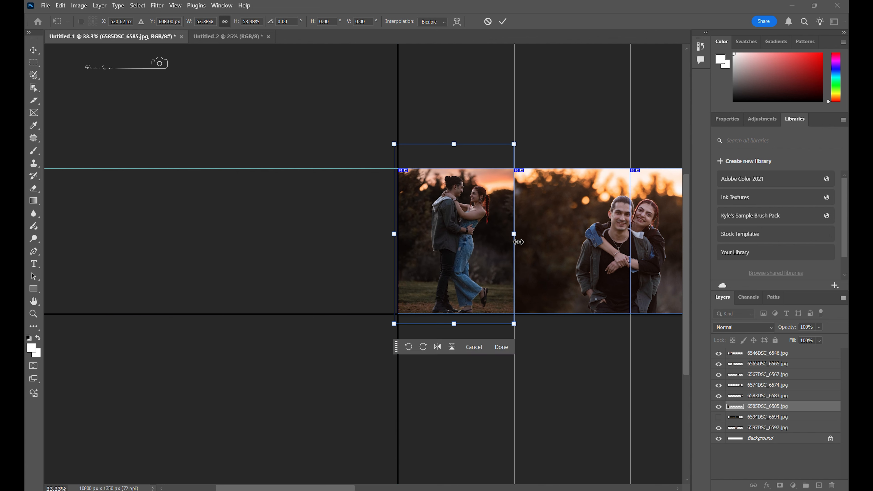
# - Nudge the 6585DSC_6585 photo up to a vertical position of 575 px on slide one and apply the transform
pyautogui.press('Up')
pyautogui.press('Up')
pyautogui.press('Up')
pyautogui.press('Up')
pyautogui.press('Up')
pyautogui.press('Up')
pyautogui.press('Up')
pyautogui.press('Up')
pyautogui.press('Up')
pyautogui.press('Up')
pyautogui.press('Up')
pyautogui.press('Up')
pyautogui.press('Up')
pyautogui.press('Up')
pyautogui.press('Up')
pyautogui.press('Up')
pyautogui.press('Up')
pyautogui.press('Up')
pyautogui.press('Up')
pyautogui.press('Up')
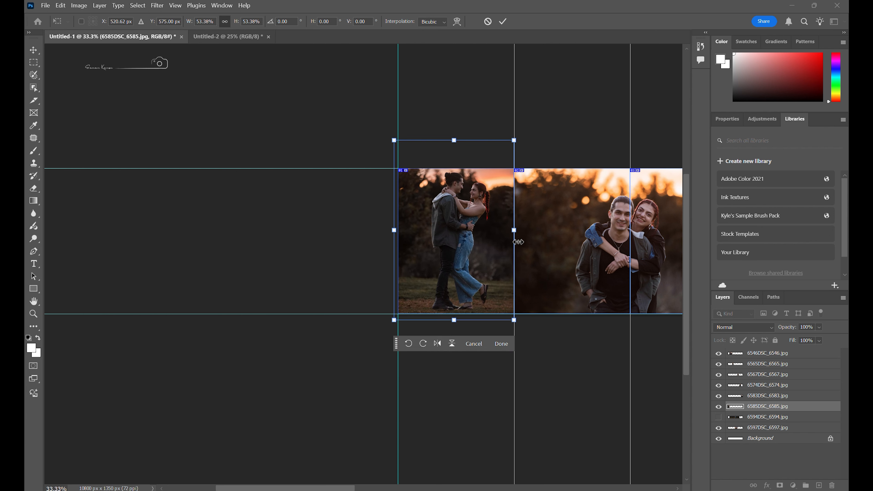
pyautogui.click(504, 21)
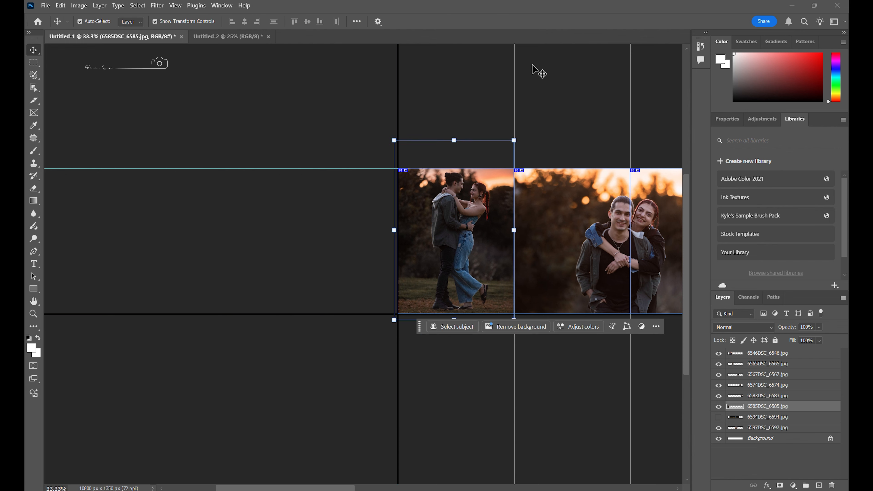
# - Show the 6594DSC_6594 photo, scale it down to 31.90%, and move it over the gap around slide five
pyautogui.click(576, 385)
pyautogui.press('space')
pyautogui.moveTo(576, 385); pyautogui.dragTo(286, 355)
pyautogui.moveTo(528, 380); pyautogui.dragTo(299, 344)
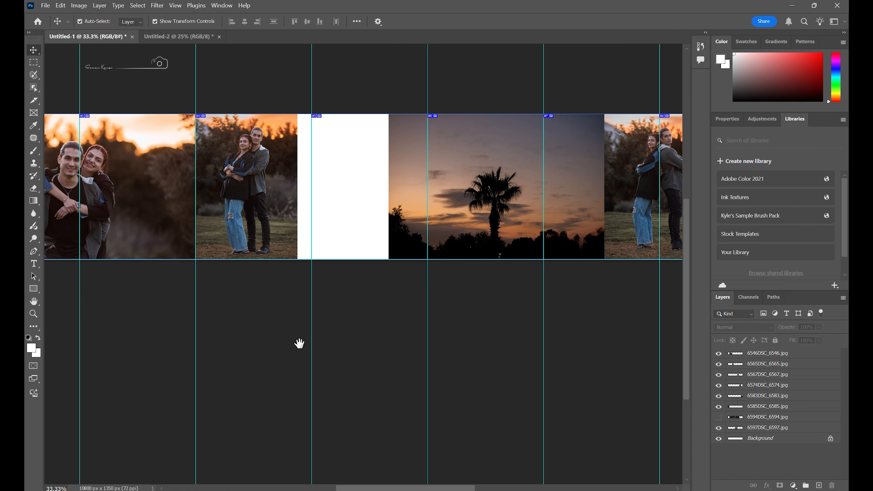
pyautogui.click(740, 419)
pyautogui.hotkey('ctrl', '-')
pyautogui.hotkey('ctrl', '-')
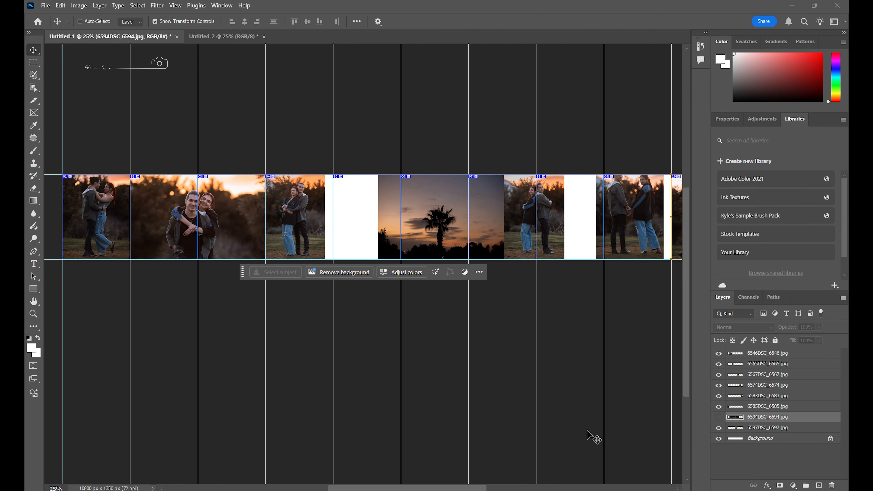
pyautogui.click(719, 419)
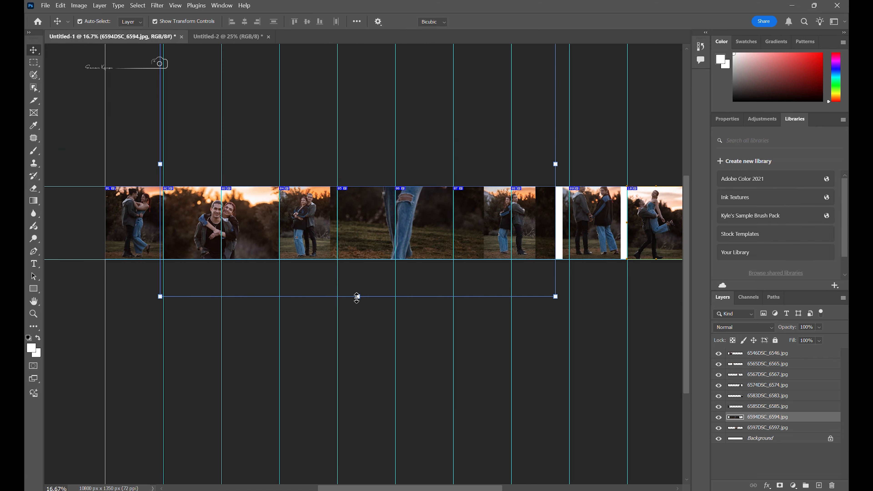
pyautogui.moveTo(357, 297); pyautogui.dragTo(358, 155)
pyautogui.moveTo(367, 95); pyautogui.dragTo(374, 206)
pyautogui.press('space')
pyautogui.moveTo(537, 371); pyautogui.dragTo(352, 391)
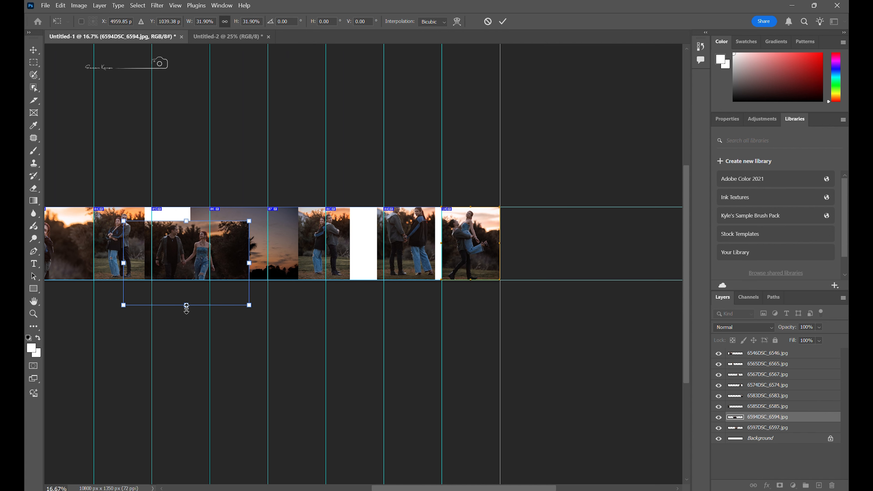
# - Fit the 6594DSC_6594 photo to the slide height at 27.48%, snap it to the start of slide five, and apply
pyautogui.moveTo(186, 308); pyautogui.dragTo(187, 279)
pyautogui.hotkey('ctrl', '+')
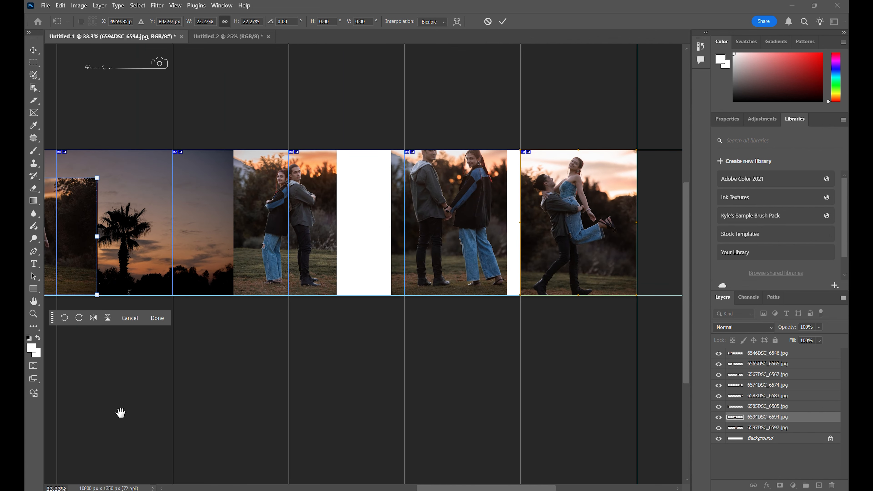
pyautogui.moveTo(120, 412); pyautogui.dragTo(422, 406)
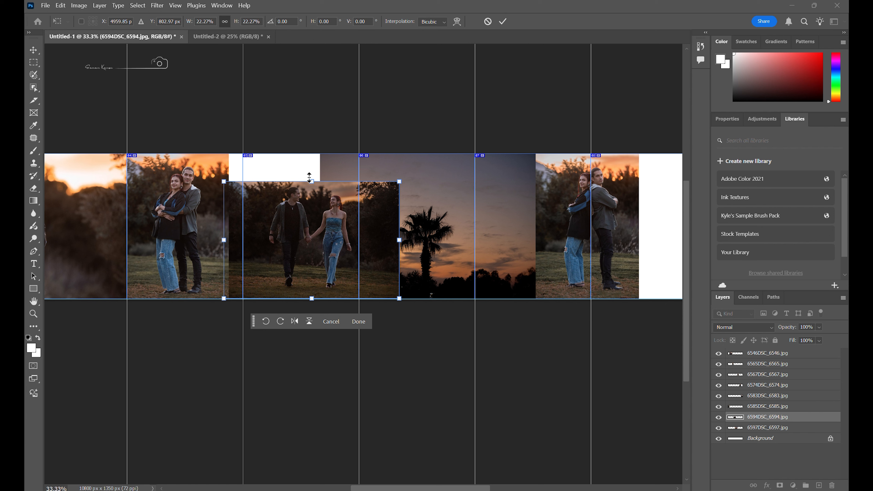
pyautogui.moveTo(309, 177); pyautogui.dragTo(311, 154)
pyautogui.moveTo(294, 216); pyautogui.dragTo(337, 216)
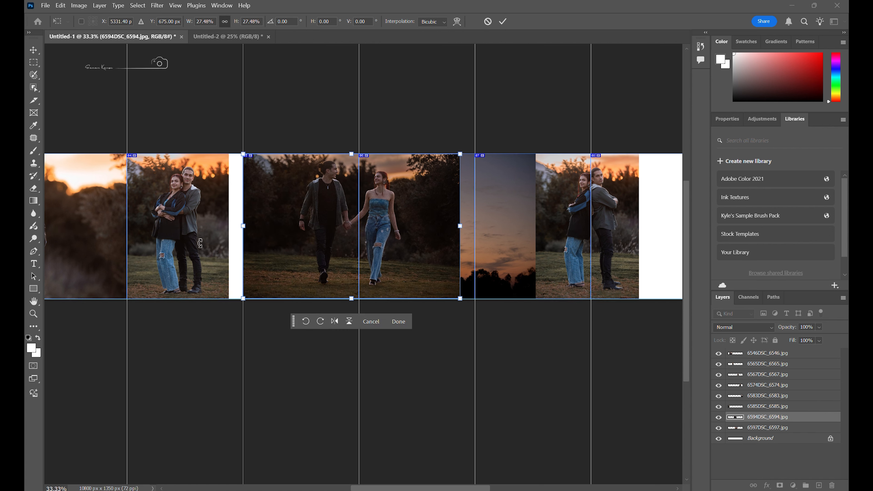
pyautogui.click(503, 22)
# - Scale the 6597DSC_6597 sunset photo to 64.52% and move it behind the couple photo across slides seven and eight
pyautogui.click(494, 244)
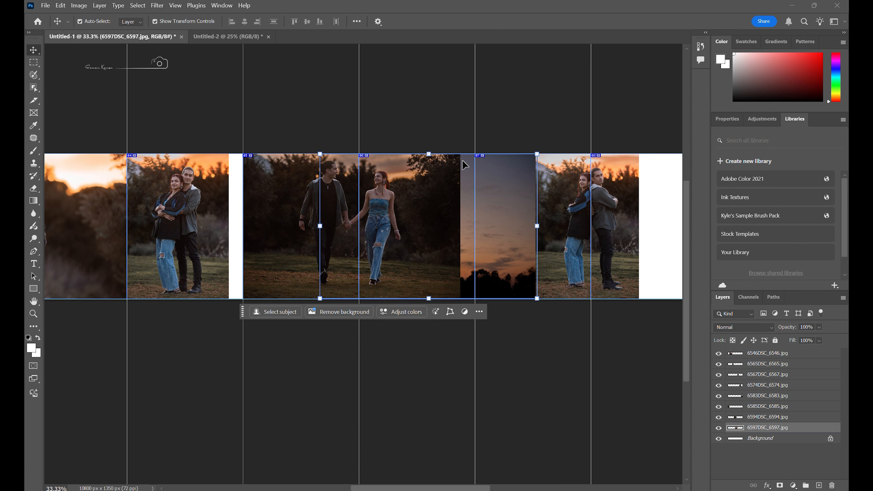
pyautogui.moveTo(428, 153); pyautogui.dragTo(428, 205)
pyautogui.moveTo(483, 246); pyautogui.dragTo(654, 274)
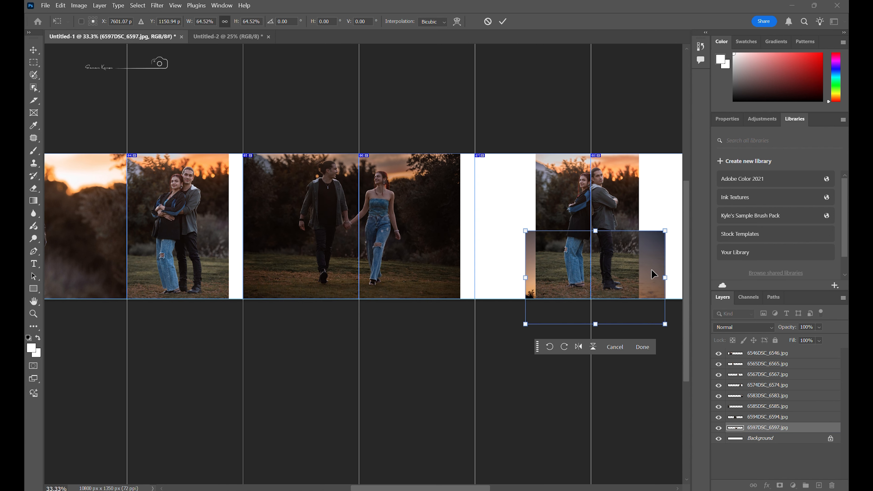
pyautogui.click(193, 218)
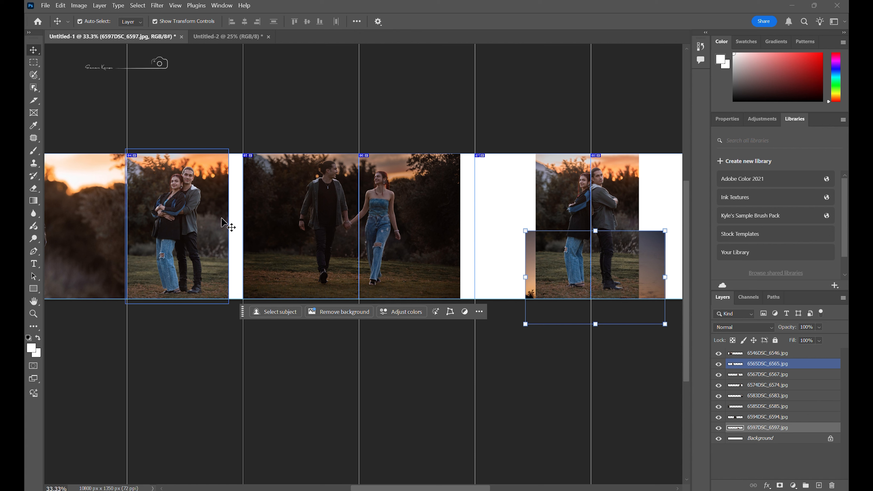
# - Scale the 6565DSC_6565 photo to 94.43%, snap it to the start of slide four, and apply the transform
pyautogui.click(191, 218)
pyautogui.moveTo(225, 226); pyautogui.dragTo(242, 227)
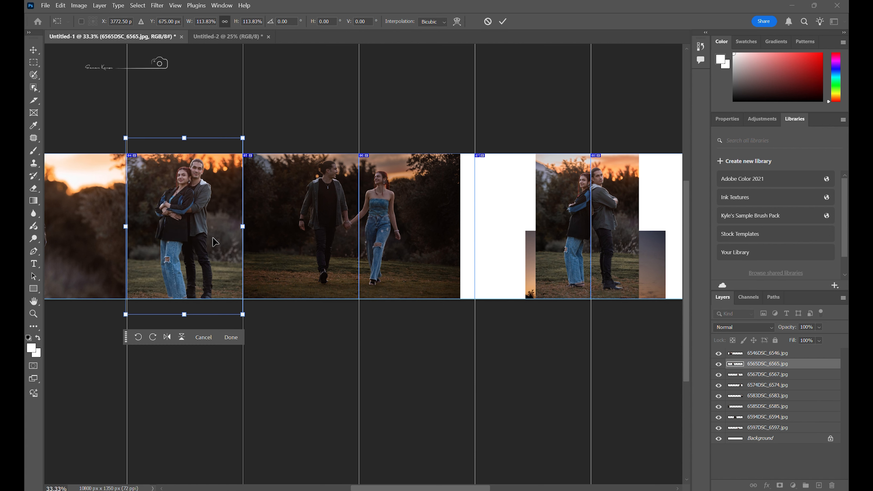
pyautogui.moveTo(186, 314); pyautogui.dragTo(180, 301)
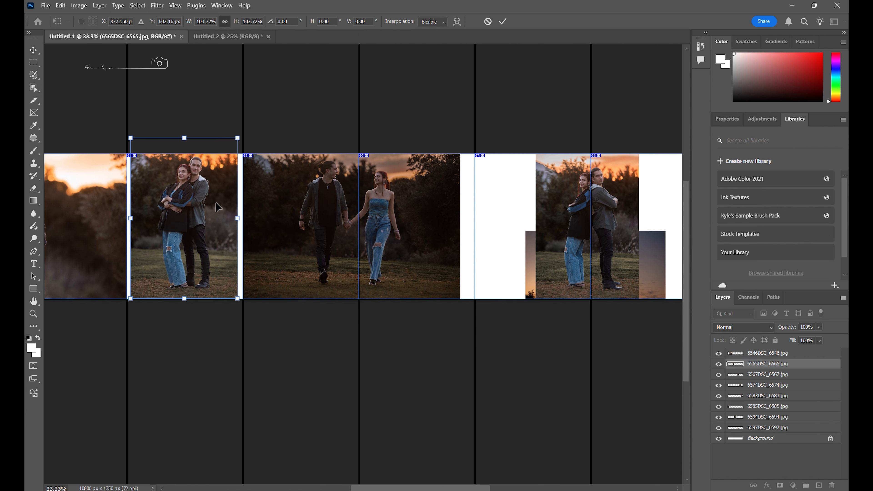
pyautogui.moveTo(219, 208); pyautogui.dragTo(215, 209)
pyautogui.moveTo(180, 139); pyautogui.dragTo(179, 154)
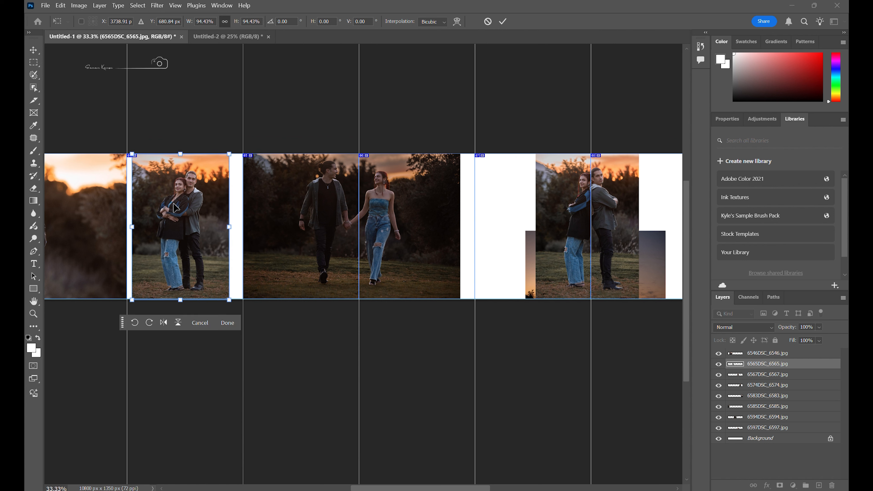
pyautogui.moveTo(187, 215); pyautogui.dragTo(186, 218)
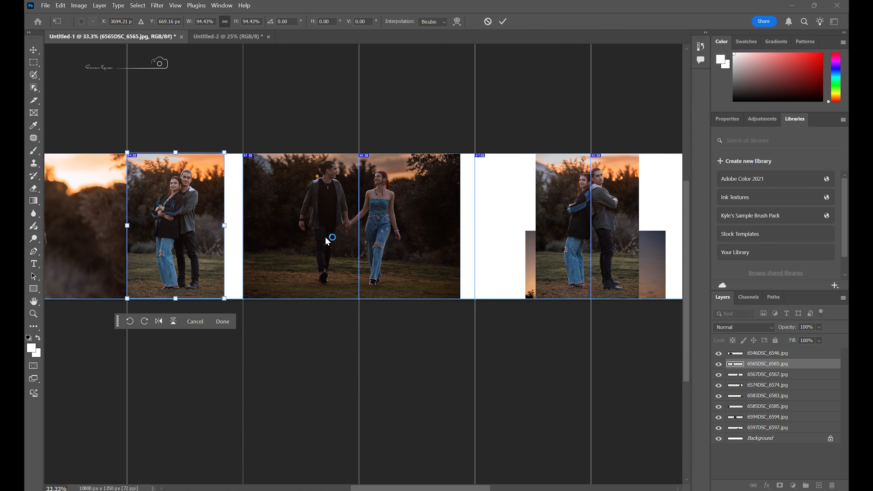
pyautogui.click(354, 220)
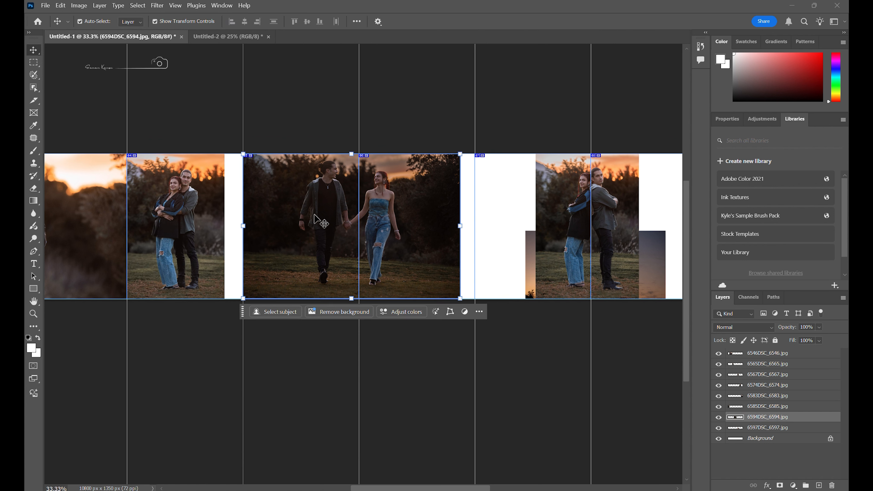
# - Move the 6565DSC_6565 photo to the start of slide seven, and fit the 6567DSC_6567 photo to slide four's width at 112.27%
pyautogui.press('space')
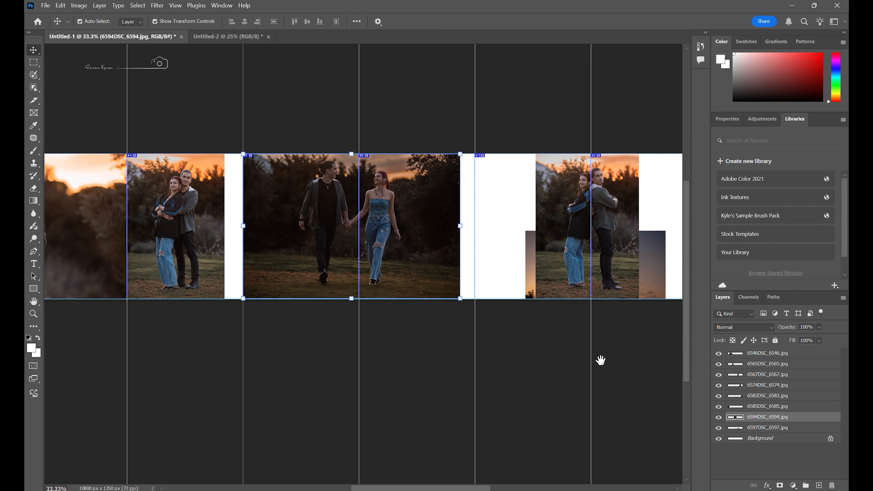
pyautogui.moveTo(600, 361); pyautogui.dragTo(571, 366)
pyautogui.moveTo(139, 224); pyautogui.dragTo(456, 233)
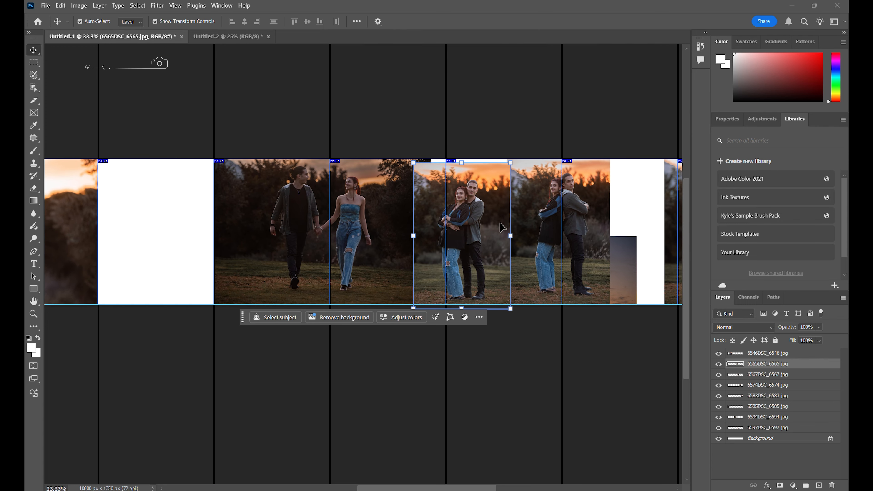
pyautogui.moveTo(537, 235); pyautogui.dragTo(143, 237)
pyautogui.moveTo(201, 231); pyautogui.dragTo(213, 231)
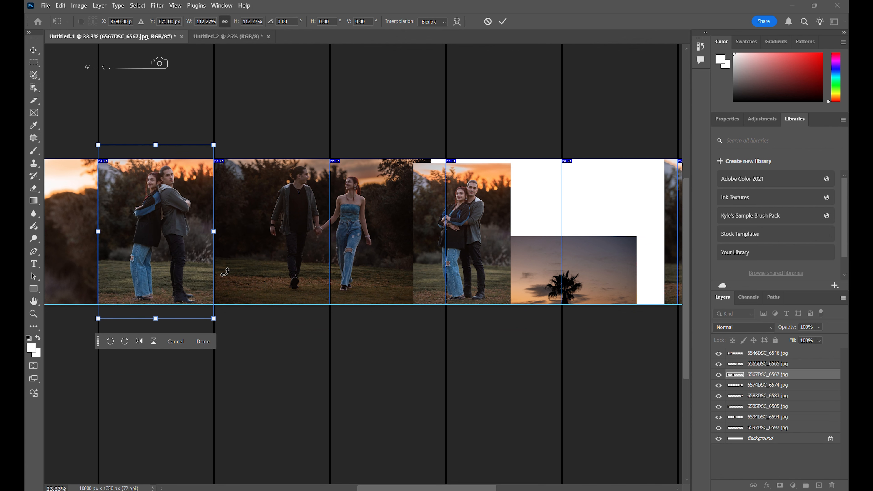
# - Nudge the 6567DSC_6567 photo up to a vertical position of 651 px on slide four, apply the transform, and deselect it
pyautogui.press('Up')
pyautogui.press('Up')
pyautogui.press('Up')
pyautogui.press('Up')
pyautogui.press('Up')
pyautogui.press('Up')
pyautogui.press('Up')
pyautogui.press('Up')
pyautogui.press('Up')
pyautogui.press('Up')
pyautogui.press('Up')
pyautogui.press('Up')
pyautogui.press('Up')
pyautogui.press('Up')
pyautogui.press('Up')
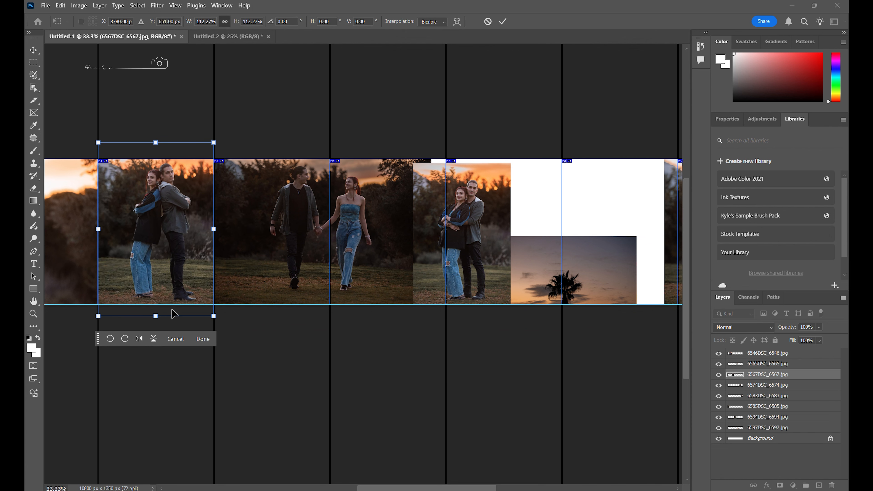
pyautogui.click(382, 417)
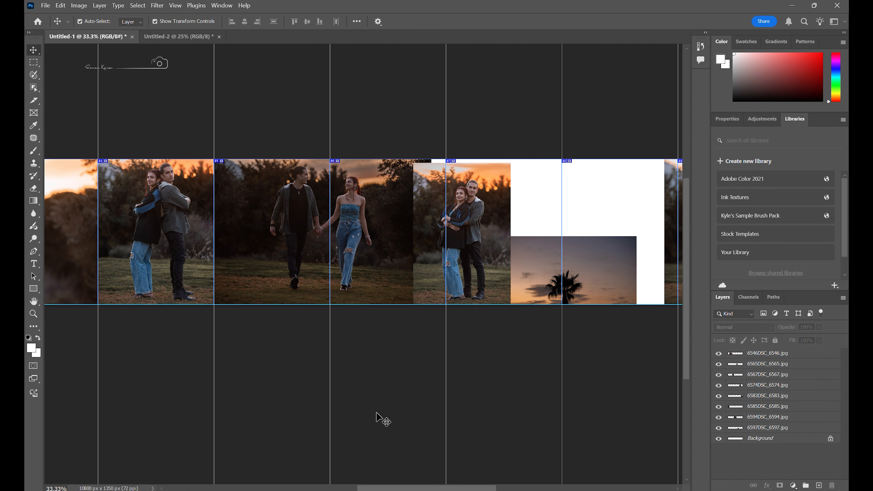
# - Clear slide seven by moving the 6565DSC_6565 photo and the 6597DSC_6597 sunset photo over to slide eight
pyautogui.hscroll(5, 417, 378)
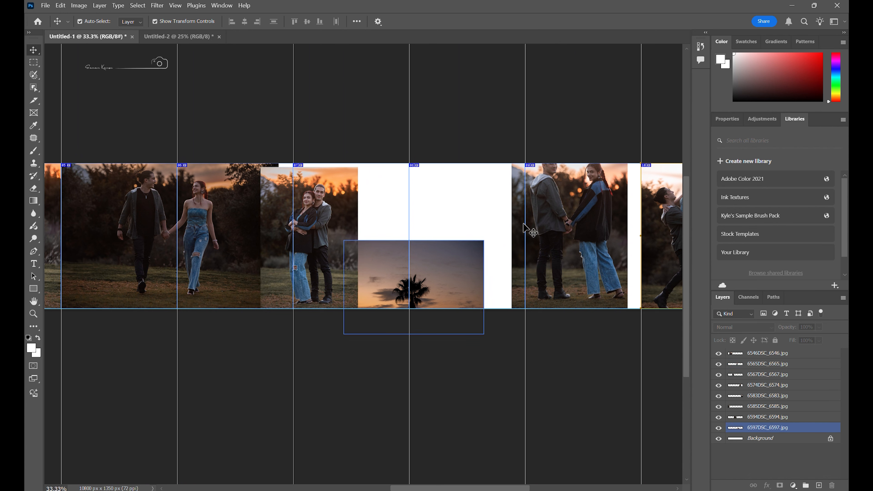
pyautogui.moveTo(330, 222); pyautogui.dragTo(348, 215)
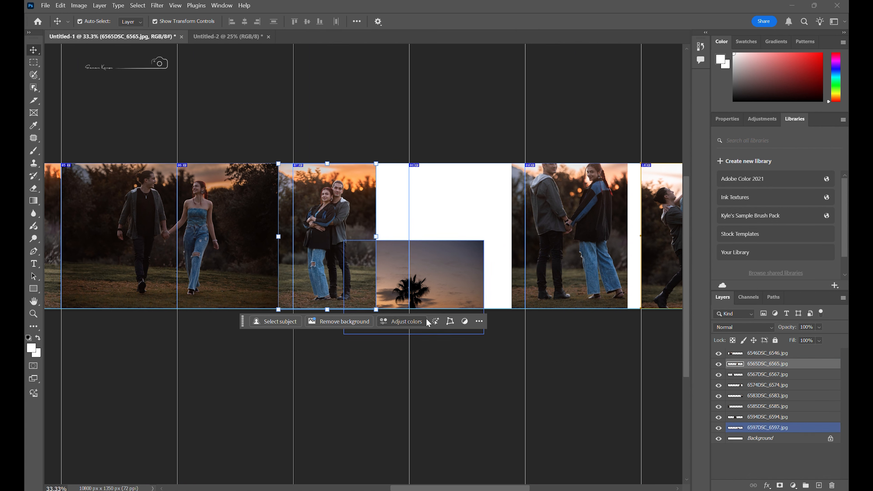
pyautogui.moveTo(355, 263); pyautogui.dragTo(405, 186)
pyautogui.moveTo(434, 281); pyautogui.dragTo(503, 293)
pyautogui.moveTo(380, 205); pyautogui.dragTo(446, 244)
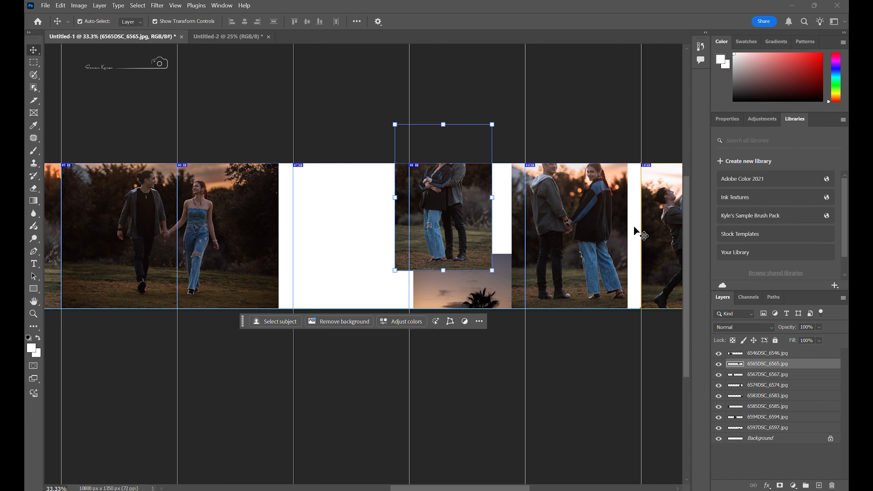
# - Move the 6574DSC_6574 photo against the end of the 6594DSC_6594 photo, scale it to 83.75% to fit the slide height, and apply
pyautogui.click(599, 265)
pyautogui.moveTo(599, 264); pyautogui.dragTo(357, 265)
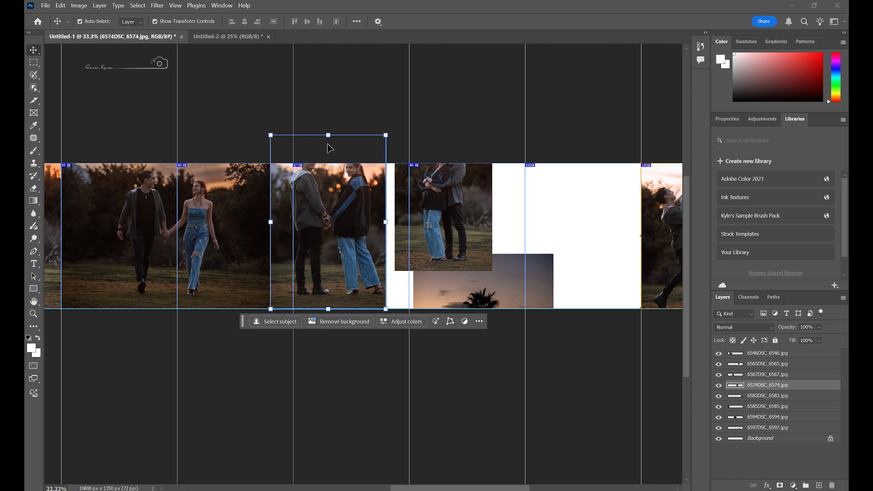
pyautogui.moveTo(329, 135); pyautogui.dragTo(326, 164)
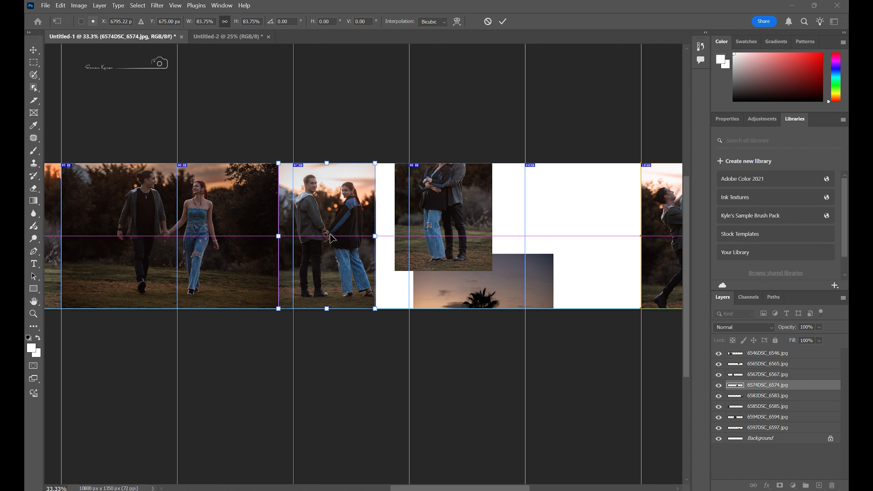
pyautogui.moveTo(572, 390); pyautogui.dragTo(422, 393)
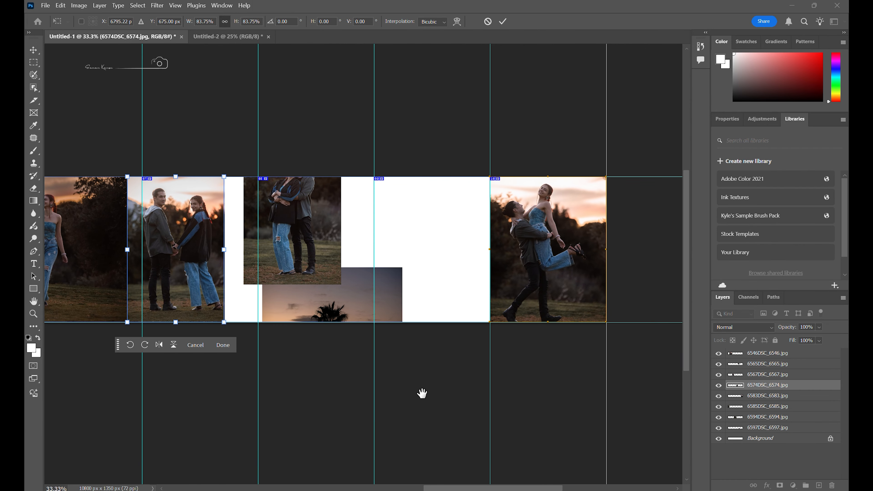
pyautogui.click(502, 23)
# - Move the 6565DSC_6565 photo below the canvas, and place the 6597DSC_6597 sunset photo beside the 6574DSC_6574 photo at 155.65%
pyautogui.moveTo(285, 247); pyautogui.dragTo(434, 411)
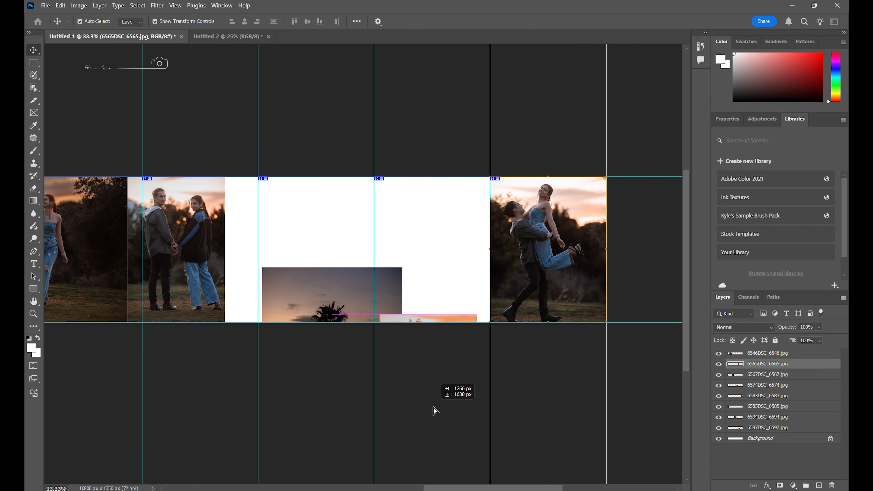
pyautogui.moveTo(332, 292); pyautogui.dragTo(295, 207)
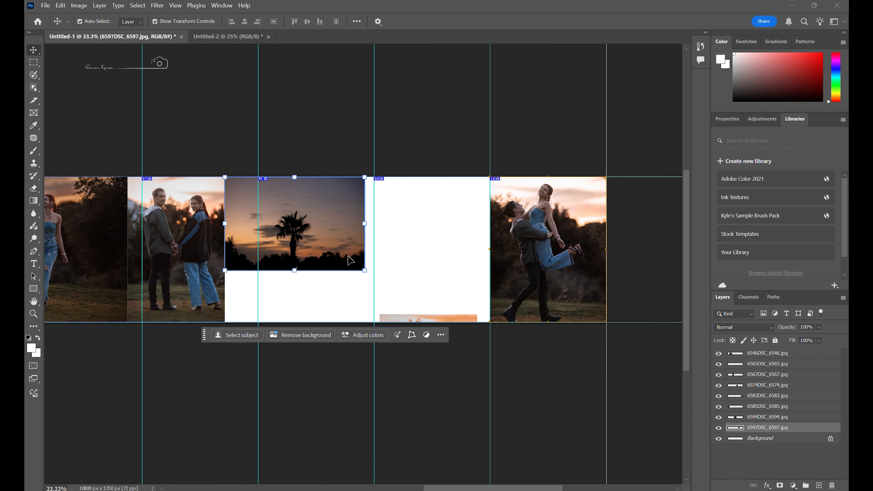
pyautogui.moveTo(364, 270); pyautogui.dragTo(437, 329)
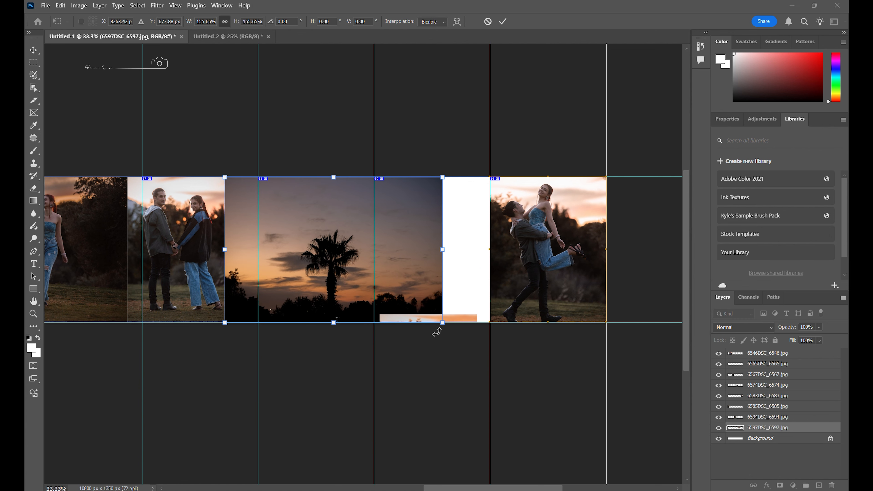
pyautogui.moveTo(401, 237); pyautogui.dragTo(435, 236)
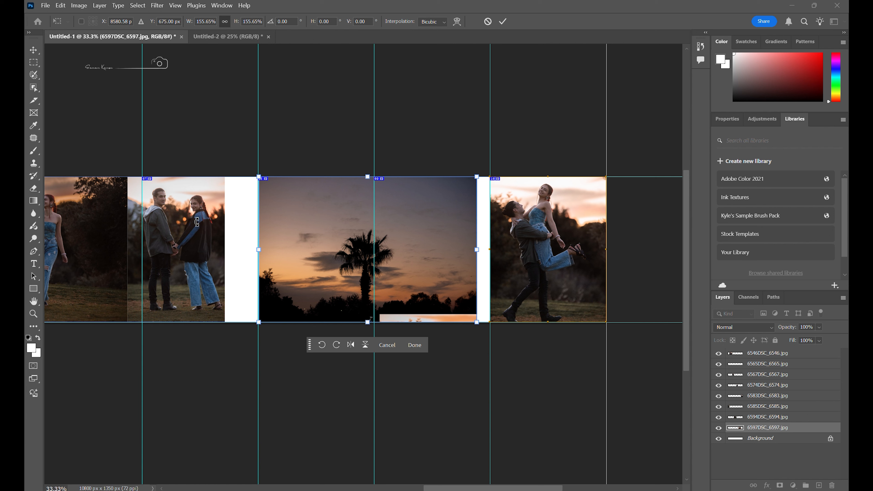
pyautogui.click(503, 23)
pyautogui.moveTo(426, 254); pyautogui.dragTo(397, 256)
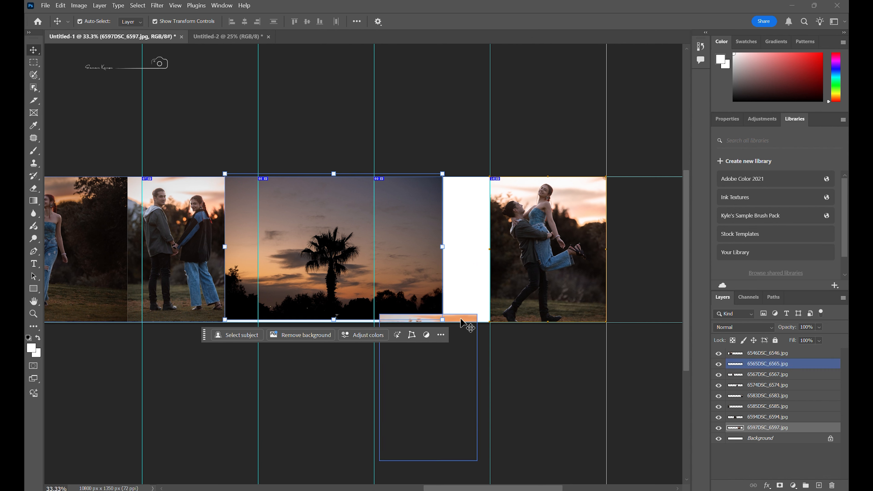
# - Scale the 6565DSC_6565 photo down to 73.79%, set it aside below the canvas under slide nine, and apply the transform
pyautogui.moveTo(462, 323); pyautogui.dragTo(476, 222)
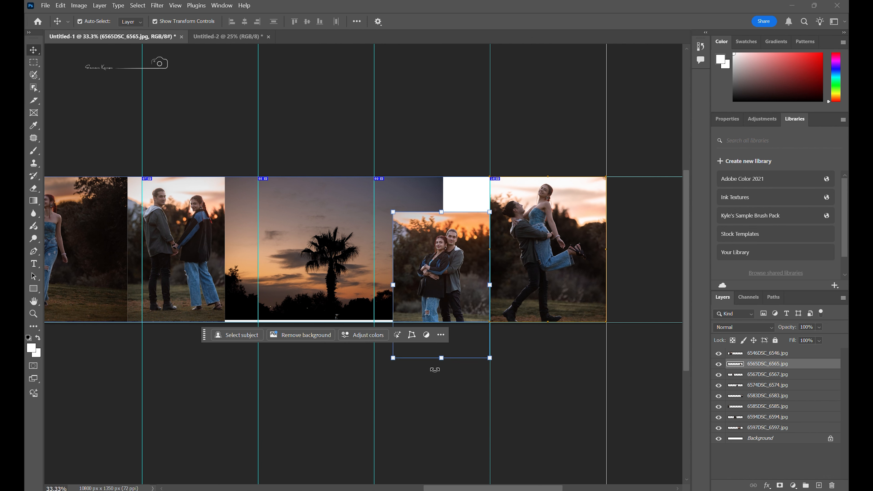
pyautogui.moveTo(441, 358); pyautogui.dragTo(442, 320)
pyautogui.moveTo(446, 258); pyautogui.dragTo(426, 365)
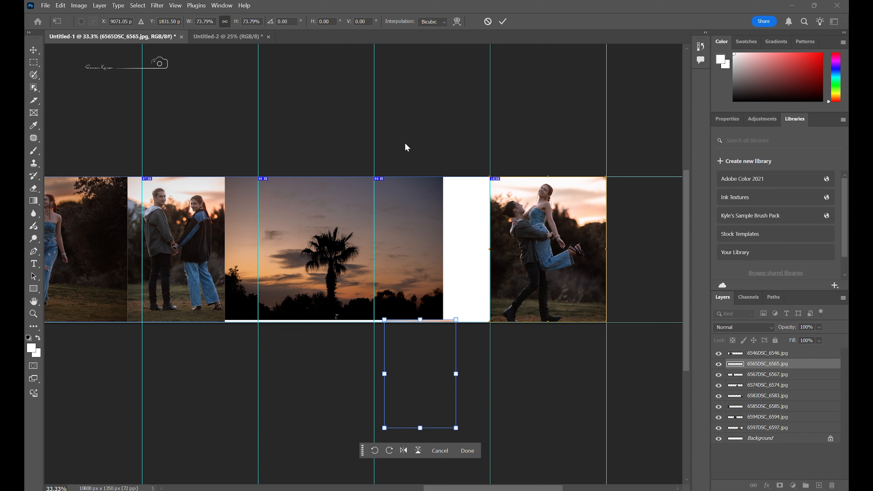
pyautogui.click(502, 22)
# - Enlarge the 6597DSC_6597 sunset photo to 114.60%, position it vertically at 619 px so it covers the slide height, and apply
pyautogui.click(409, 222)
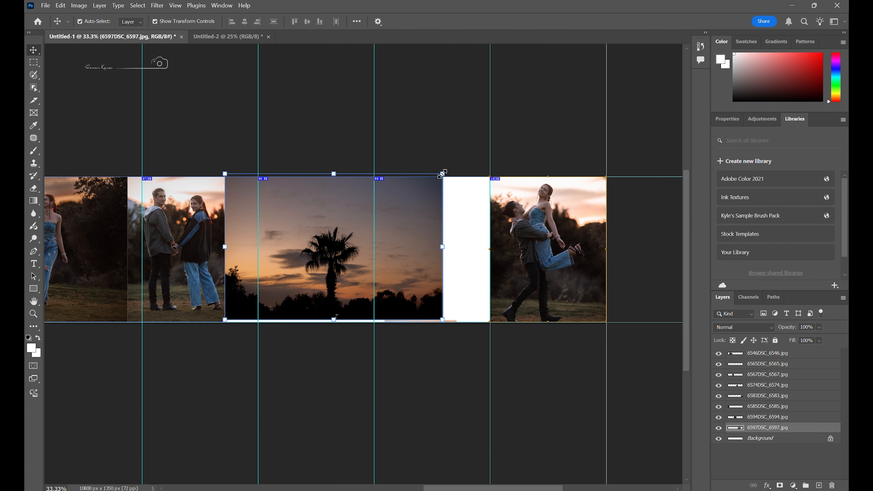
pyautogui.moveTo(442, 177); pyautogui.dragTo(413, 193)
pyautogui.moveTo(317, 261); pyautogui.dragTo(318, 231)
pyautogui.moveTo(318, 287); pyautogui.dragTo(320, 326)
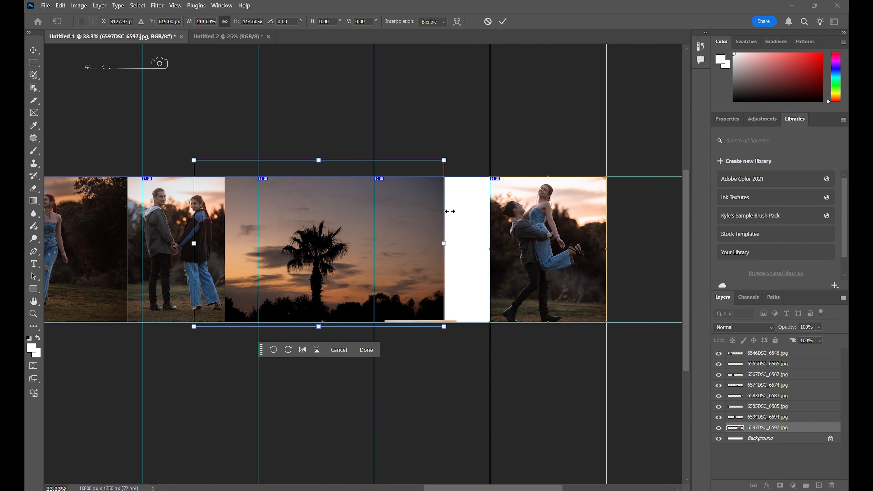
pyautogui.click(502, 21)
# - Move the 6565DSC_6565 photo into the gap on slide nine, scale it to 136.57% up to slide ten's edge, and apply
pyautogui.click(433, 351)
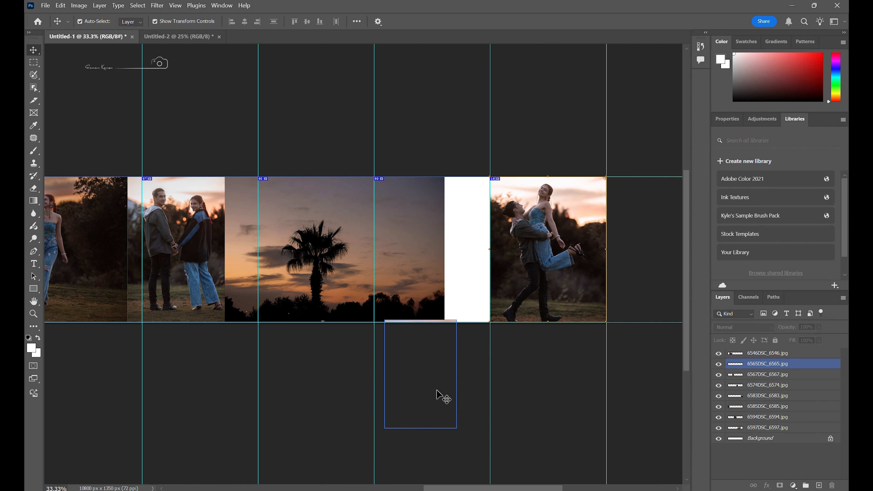
pyautogui.click(434, 354)
pyautogui.click(436, 360)
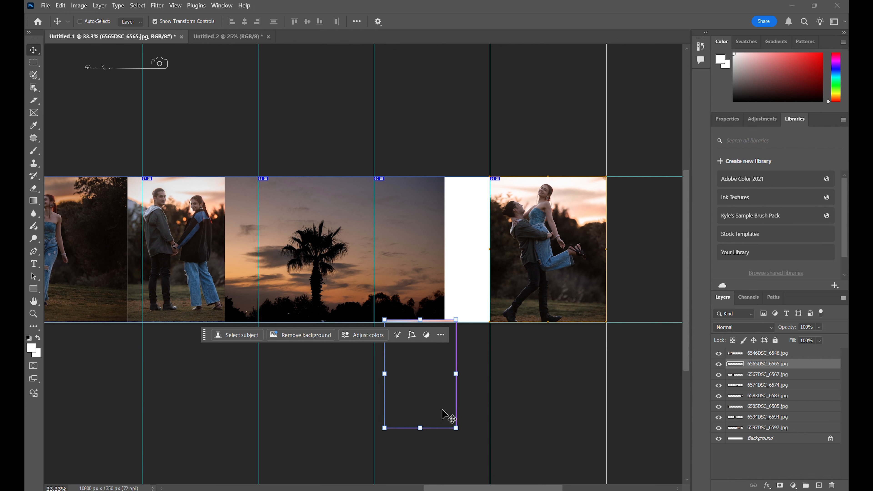
pyautogui.moveTo(427, 379); pyautogui.dragTo(444, 238)
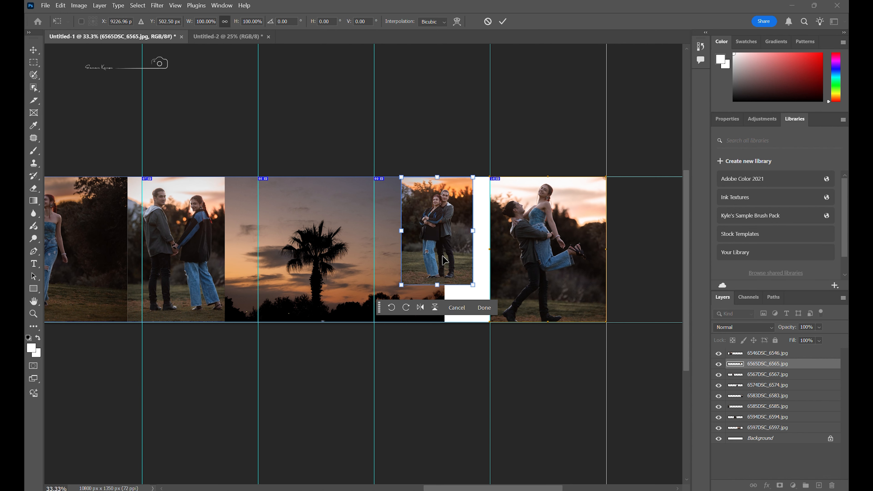
pyautogui.moveTo(473, 285); pyautogui.dragTo(446, 280)
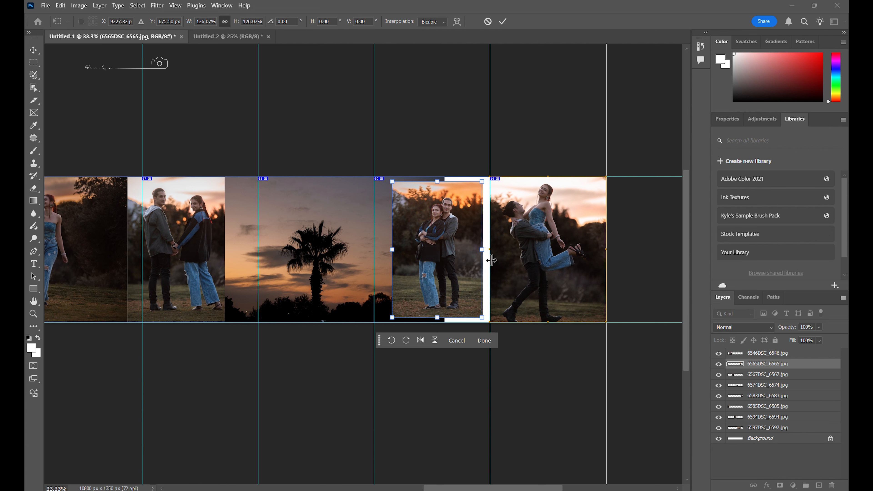
pyautogui.moveTo(491, 260); pyautogui.dragTo(495, 250)
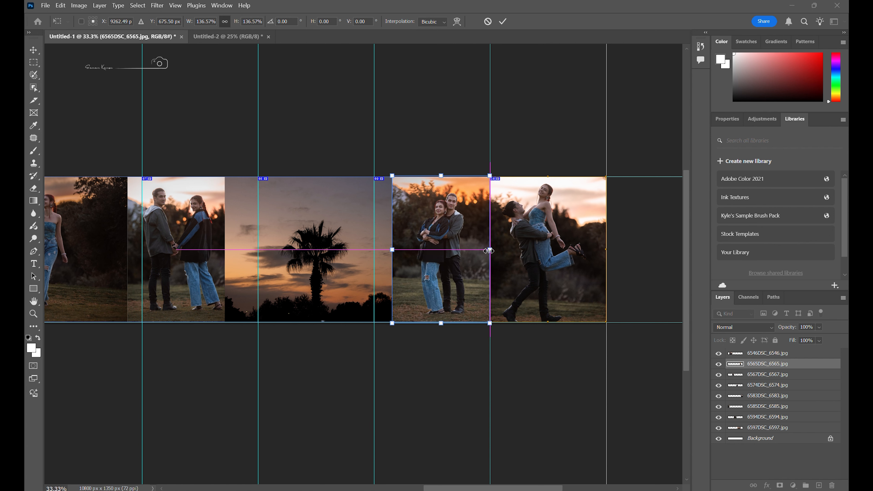
pyautogui.click(503, 22)
pyautogui.click(359, 367)
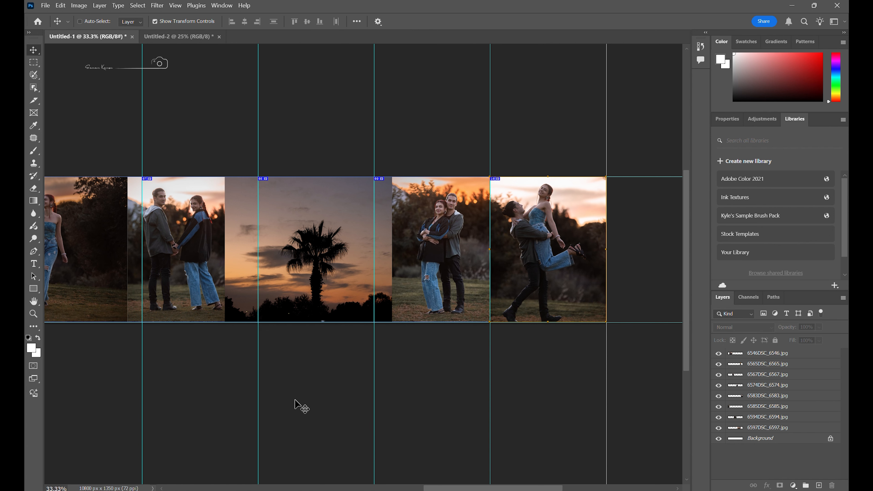
# - Open the legacy Save for Web export for the whole carousel and show only the original image in its preview
pyautogui.hotkey('ctrl', '-')
pyautogui.hotkey('ctrl', '-')
pyautogui.hotkey('ctrl', '-')
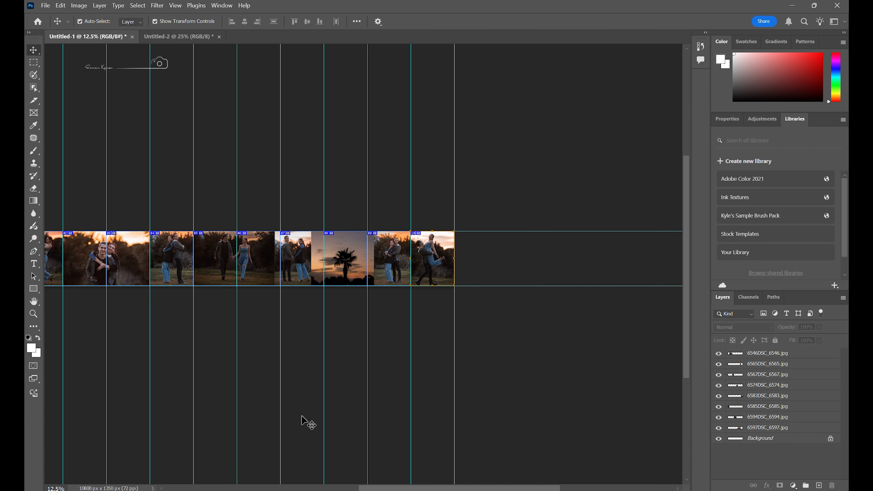
pyautogui.scroll(-1, 312, 341)
pyautogui.hscroll(-5, 311, 341)
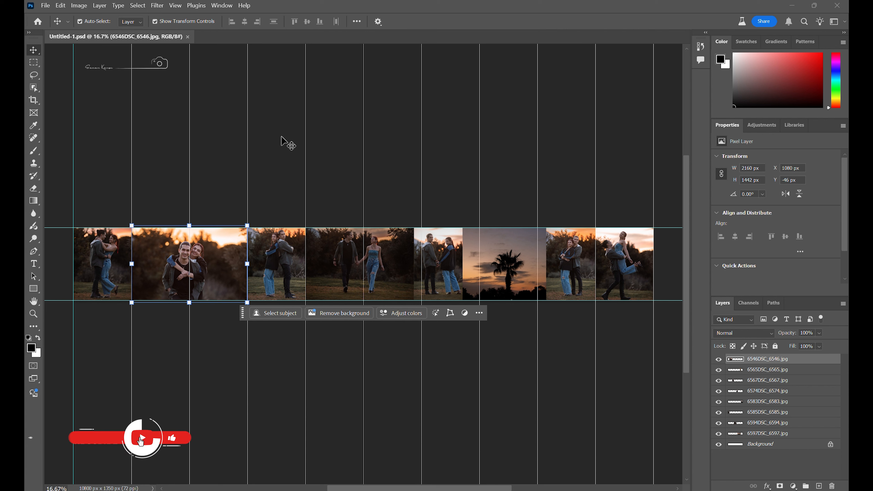
pyautogui.click(46, 6)
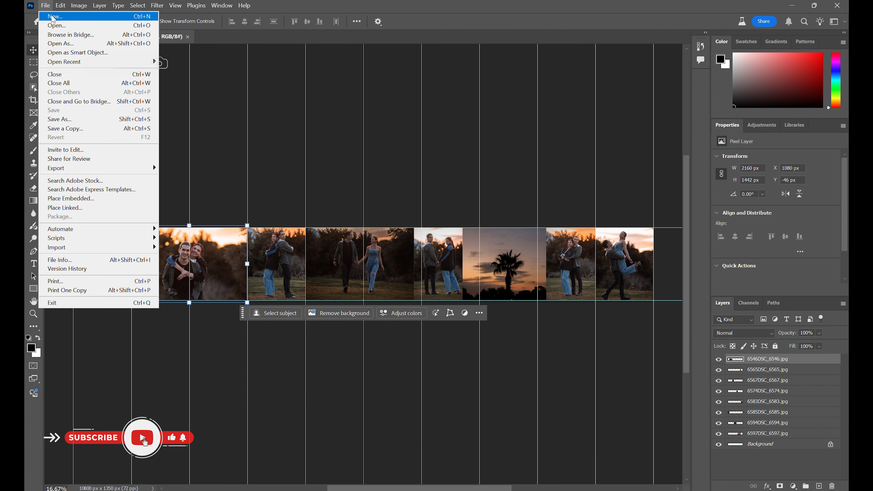
pyautogui.moveTo(113, 170)
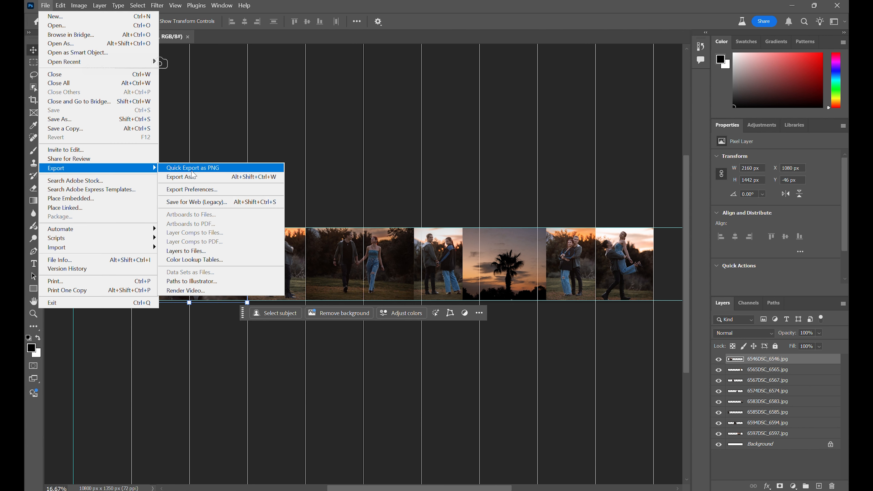
pyautogui.click(191, 201)
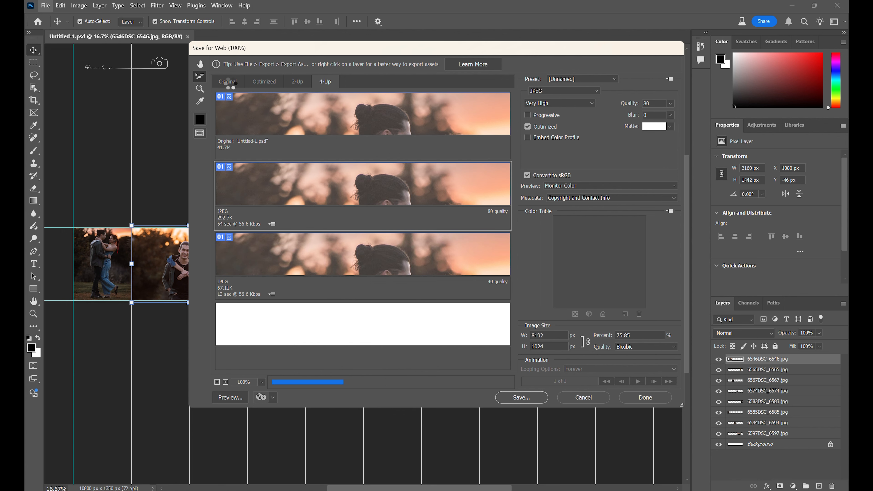
pyautogui.click(222, 84)
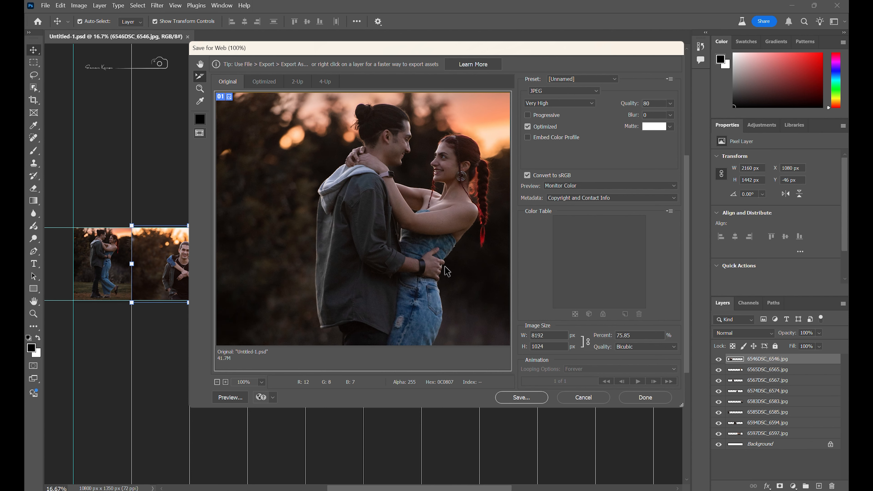
# - Examine the slice boundaries in the export preview from the first slide through to the tenth
pyautogui.moveTo(447, 272); pyautogui.dragTo(267, 257)
pyautogui.moveTo(439, 257); pyautogui.dragTo(325, 255)
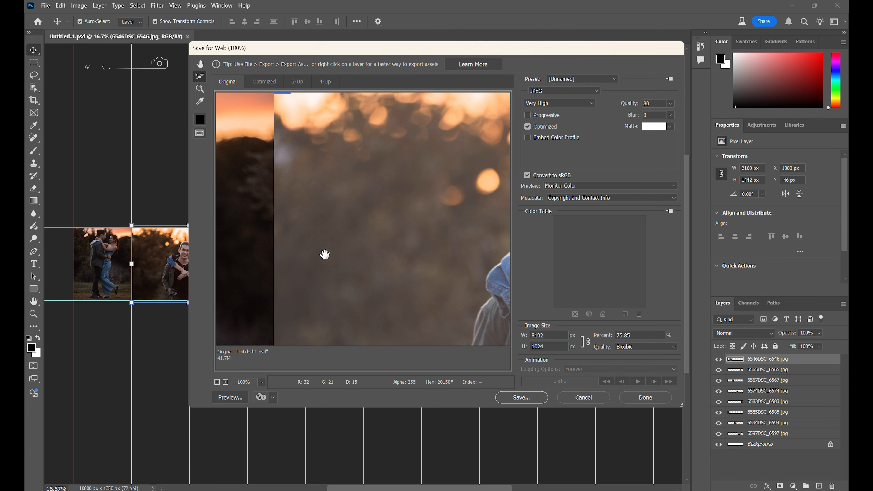
pyautogui.moveTo(469, 249); pyautogui.dragTo(250, 242)
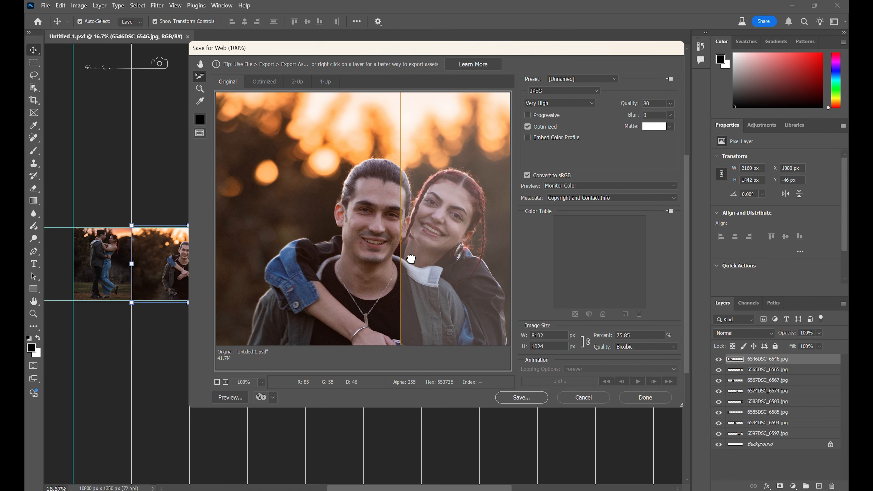
pyautogui.moveTo(411, 256); pyautogui.dragTo(229, 250)
pyautogui.moveTo(416, 256); pyautogui.dragTo(242, 227)
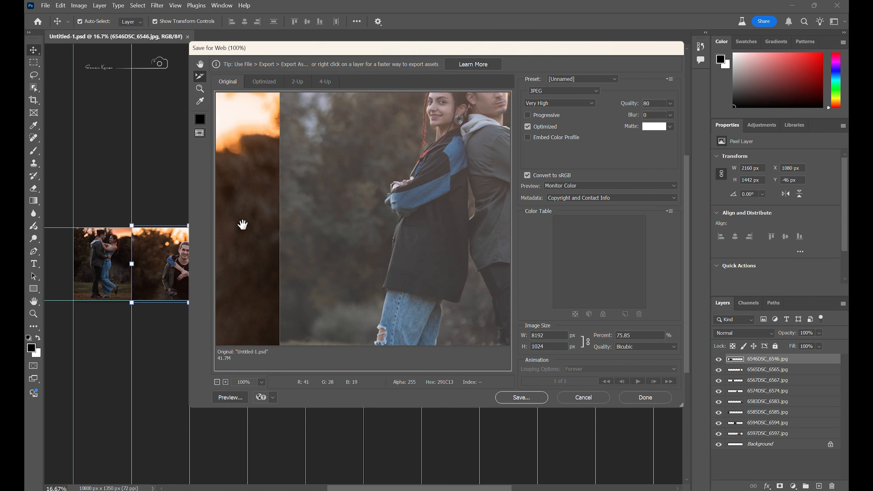
pyautogui.moveTo(406, 221); pyautogui.dragTo(351, 231)
pyautogui.moveTo(456, 248); pyautogui.dragTo(208, 255)
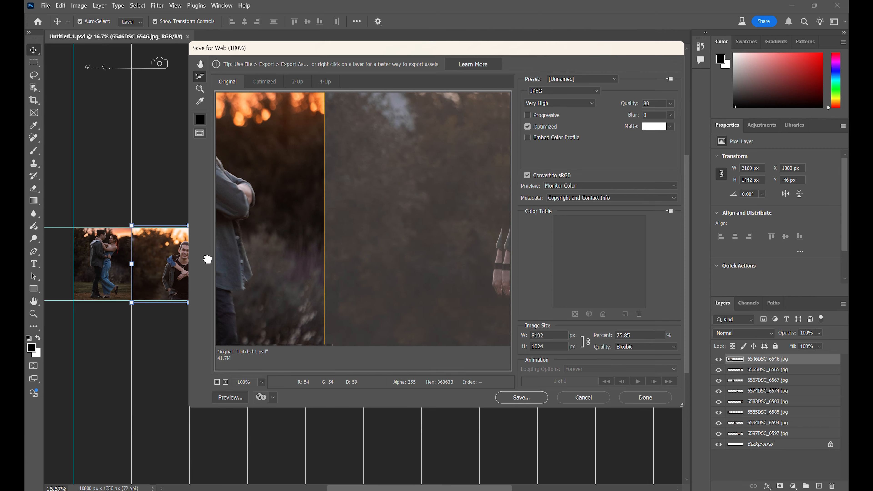
pyautogui.click(350, 246)
pyautogui.moveTo(436, 283); pyautogui.dragTo(181, 276)
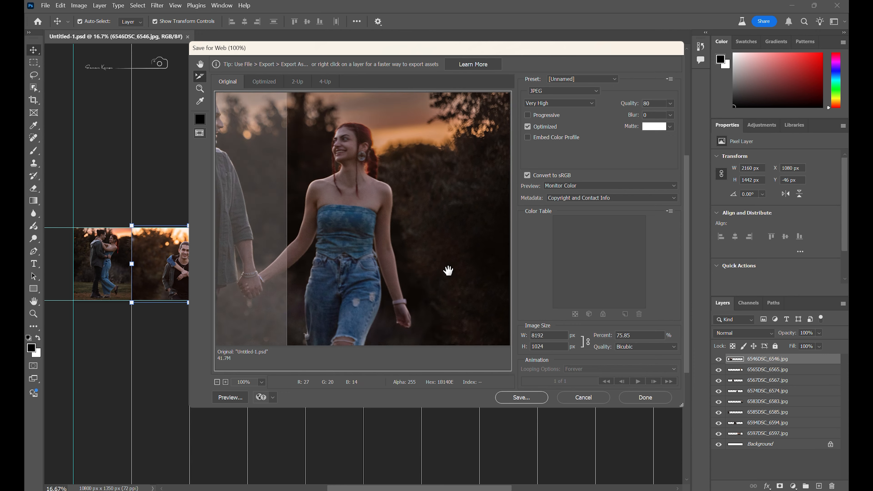
pyautogui.moveTo(446, 269); pyautogui.dragTo(225, 264)
pyautogui.moveTo(421, 263); pyautogui.dragTo(282, 264)
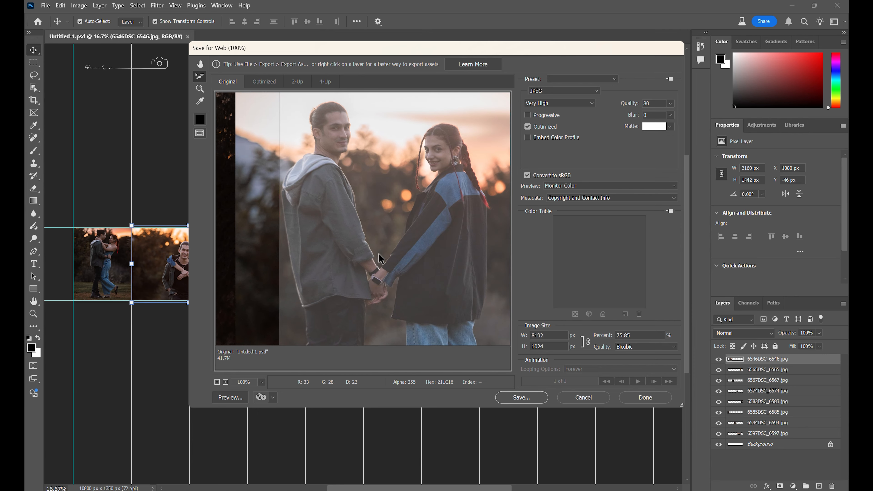
pyautogui.moveTo(425, 259); pyautogui.dragTo(250, 272)
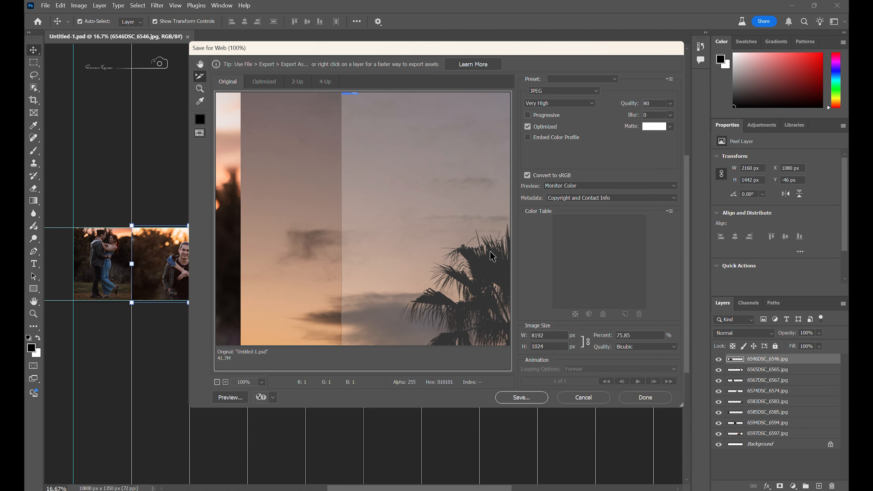
pyautogui.moveTo(453, 256); pyautogui.dragTo(299, 274)
pyautogui.moveTo(413, 260); pyautogui.dragTo(242, 271)
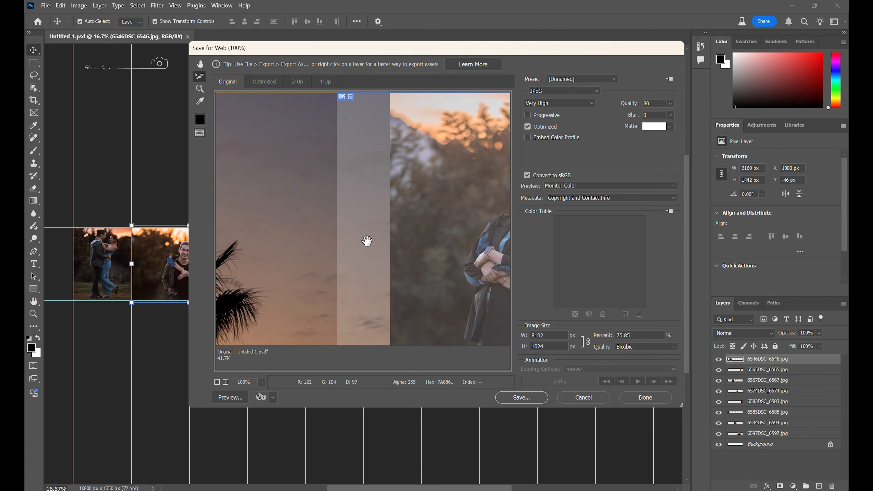
pyautogui.moveTo(484, 275); pyautogui.dragTo(359, 275)
pyautogui.moveTo(420, 259); pyautogui.dragTo(223, 271)
pyautogui.moveTo(389, 235); pyautogui.dragTo(256, 278)
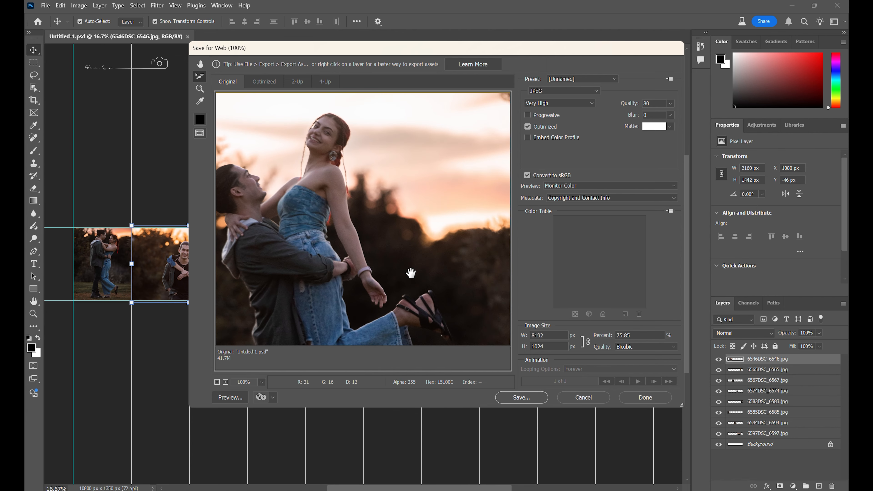
pyautogui.moveTo(373, 282); pyautogui.dragTo(550, 236)
pyautogui.moveTo(339, 262); pyautogui.dragTo(449, 268)
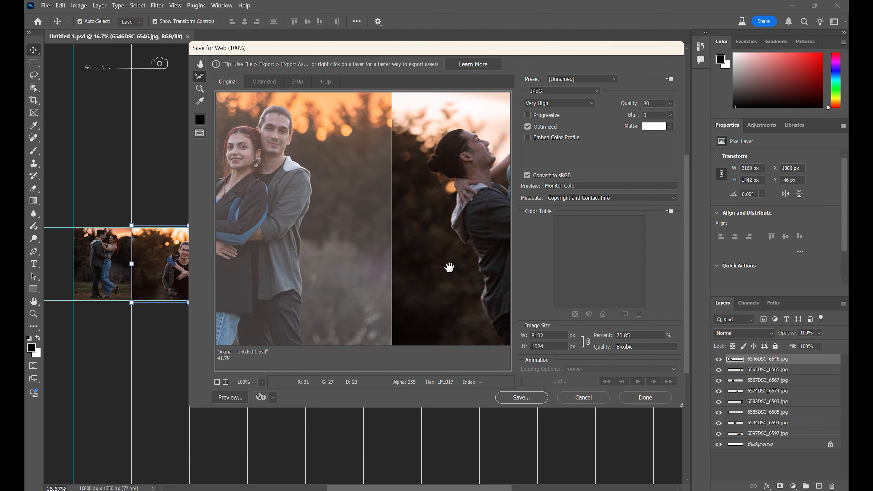
# - Set the JPEG quality to 100 and proceed to saving the optimized slices
pyautogui.click(670, 103)
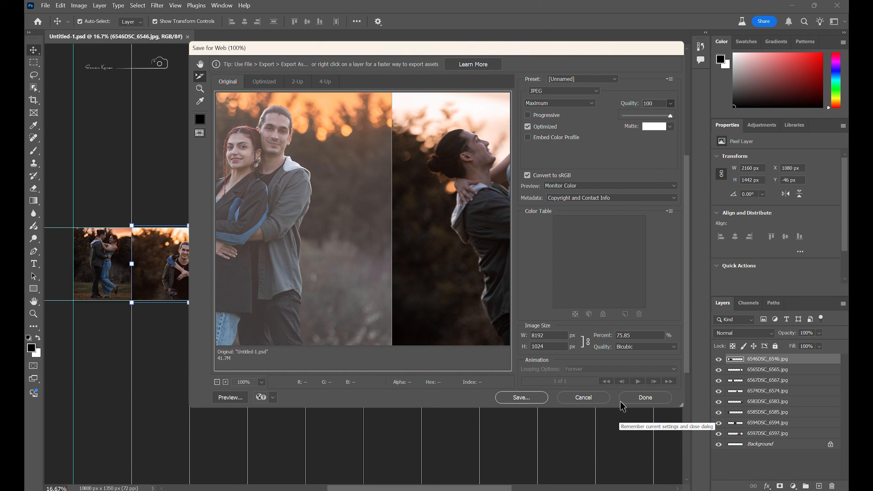
pyautogui.click(514, 401)
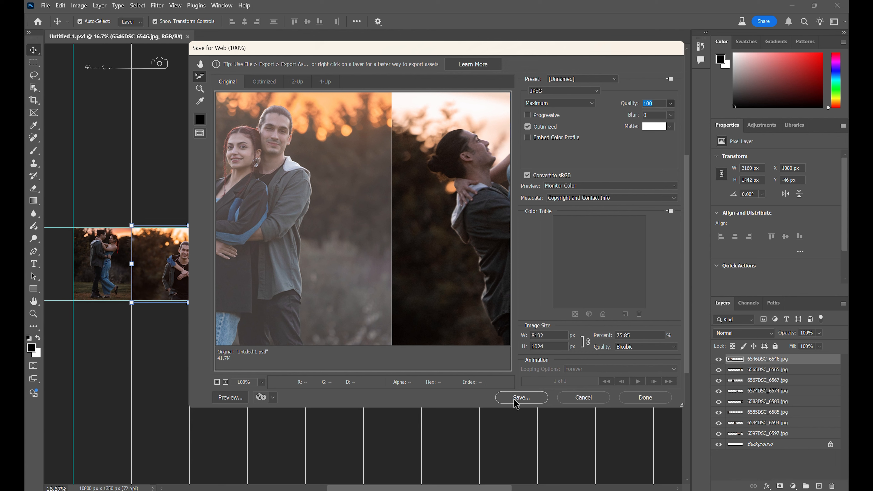
pyautogui.click(515, 400)
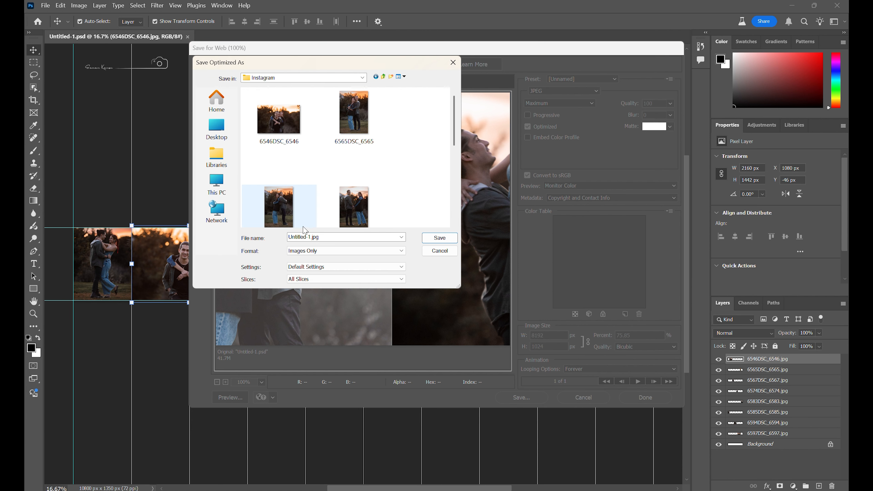
# - Create a folder named Instagram - Post inside the Instagram folder and save all slices as images only under Untitled-1.jpg
pyautogui.click(384, 79)
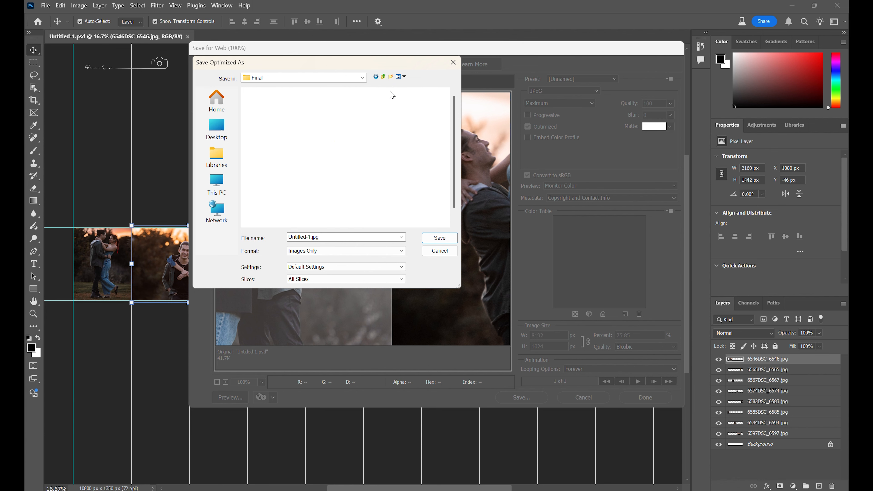
pyautogui.doubleClick(280, 211)
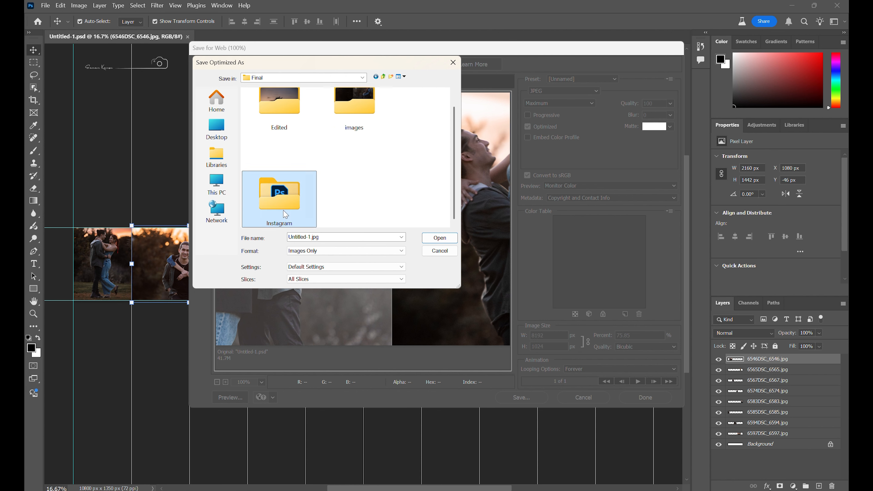
pyautogui.click(393, 78)
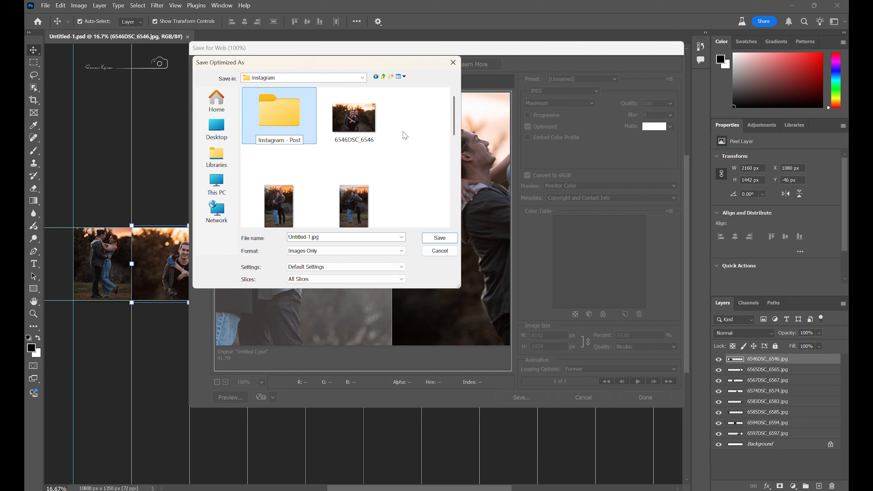
pyautogui.press('Return')
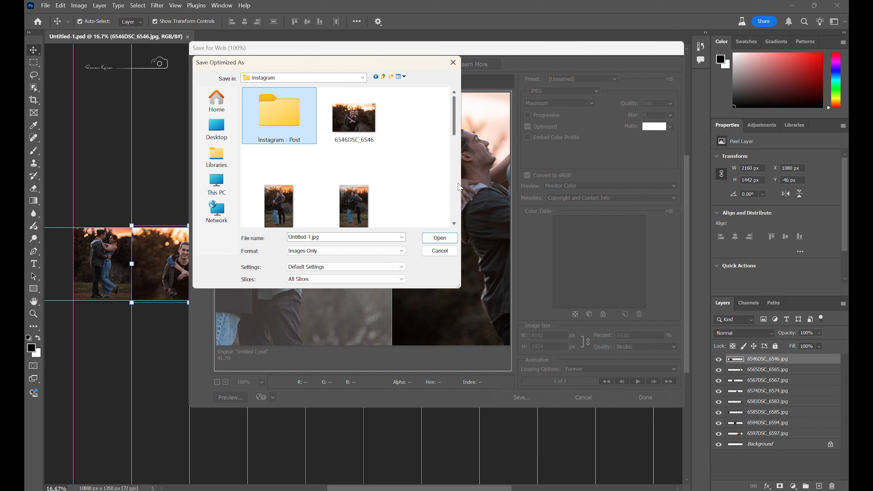
pyautogui.click(433, 239)
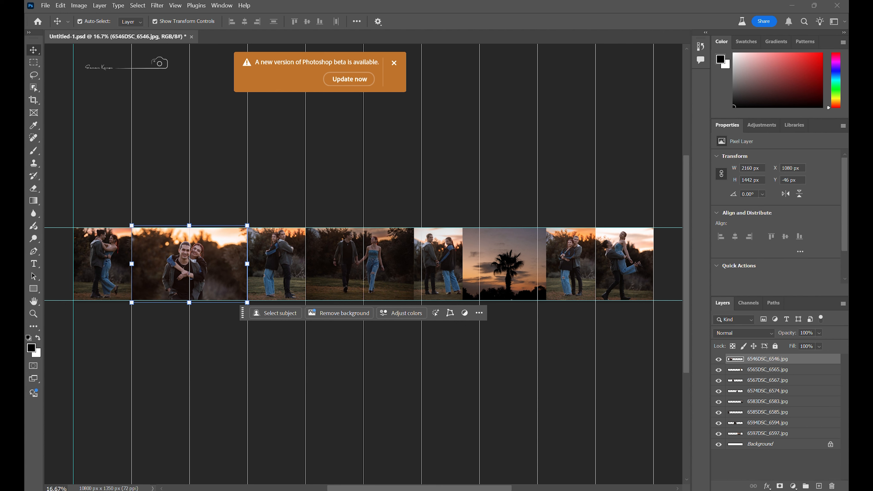
# - Switch to the Instagram folder in File Explorer, check the Instagram - Post folder, and open the images folder
pyautogui.moveTo(575, 490)
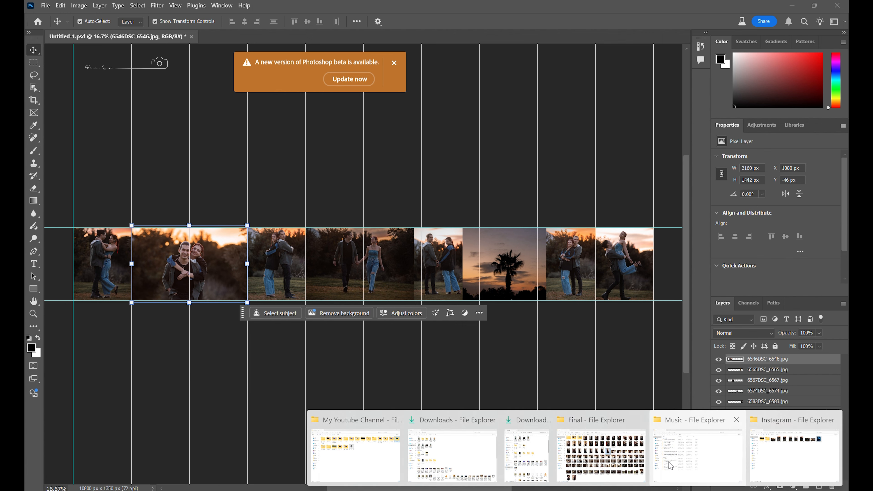
pyautogui.click(787, 451)
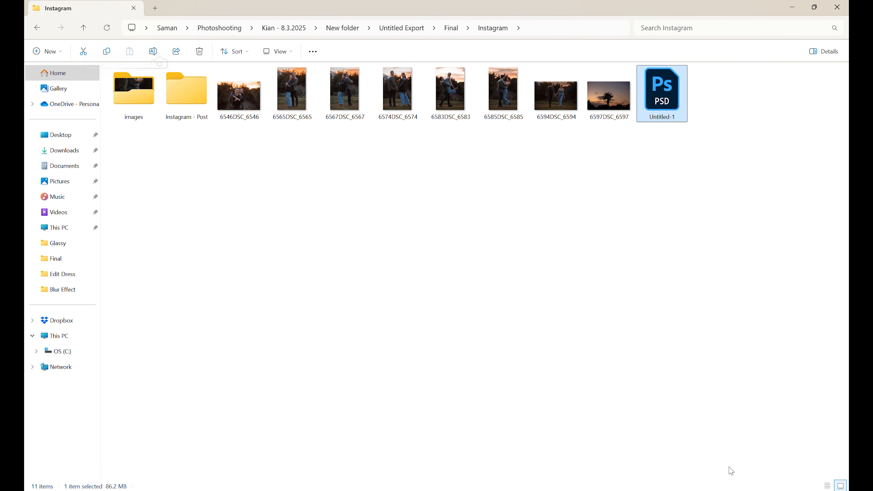
pyautogui.doubleClick(191, 92)
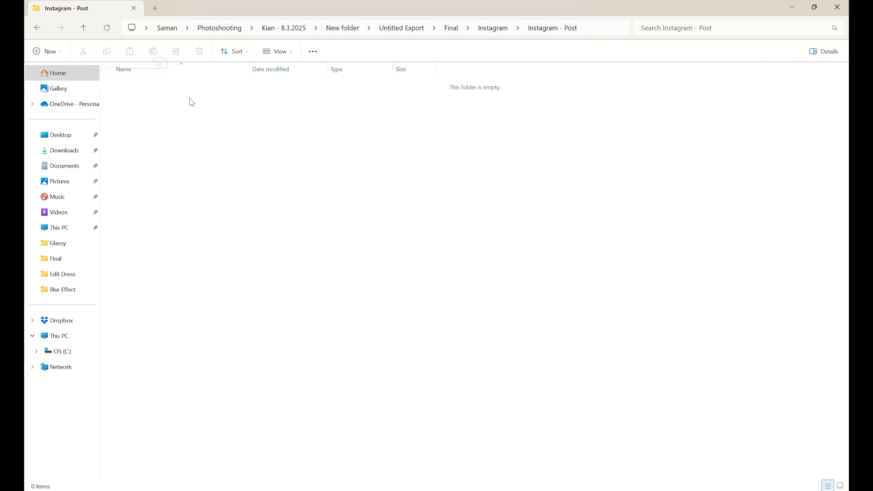
pyautogui.click(85, 30)
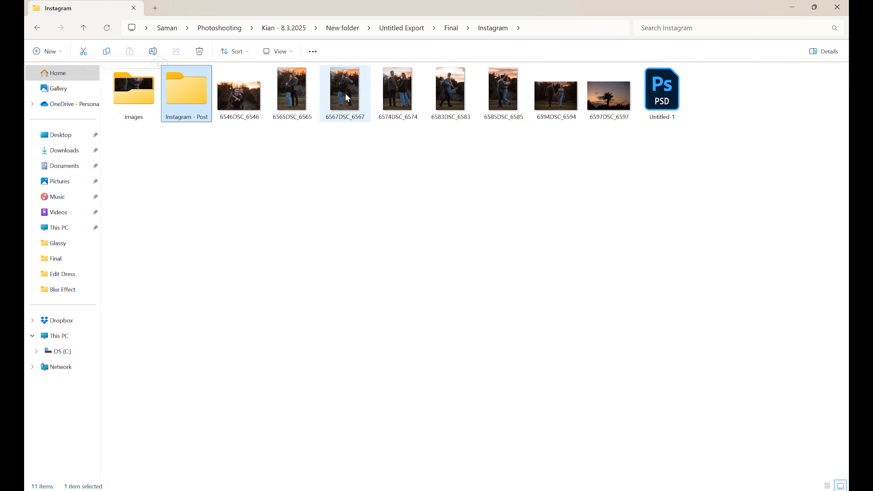
pyautogui.doubleClick(128, 95)
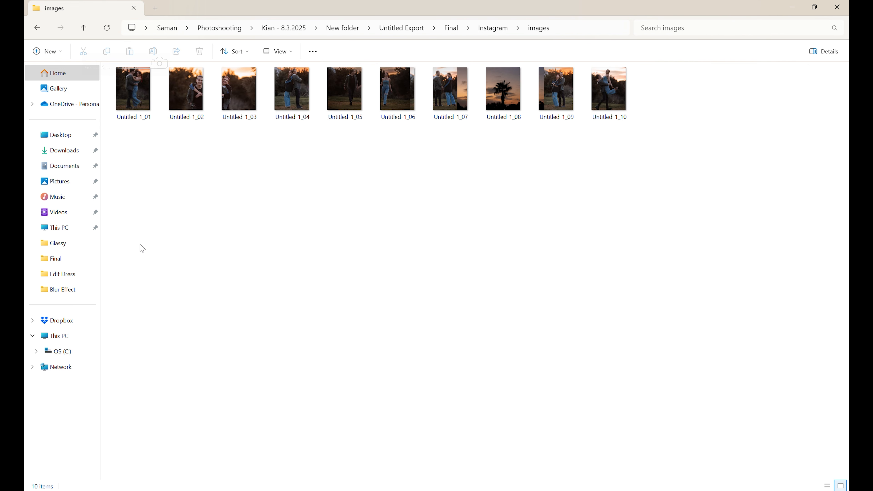
# - View the exported slices one after another from Untitled-1_01 to Untitled-1_10 in the photo viewer, and close it
pyautogui.doubleClick(146, 102)
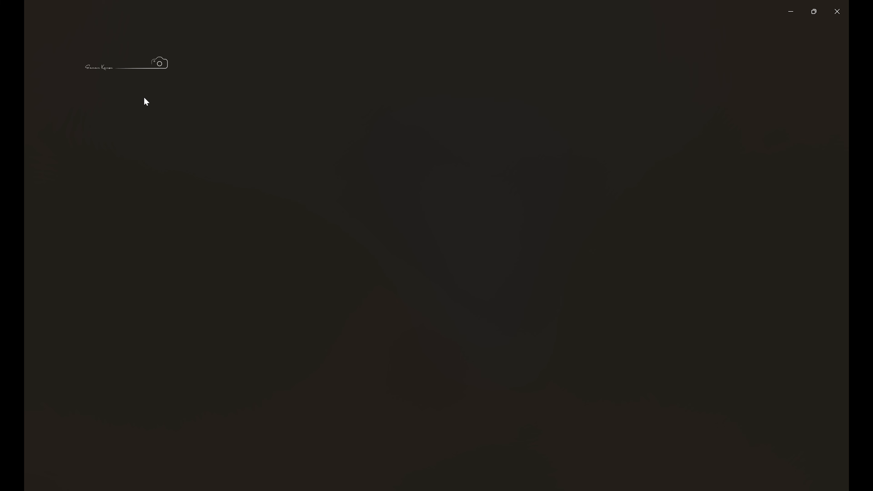
pyautogui.press('Right')
pyautogui.press('Right')
pyautogui.press('Right')
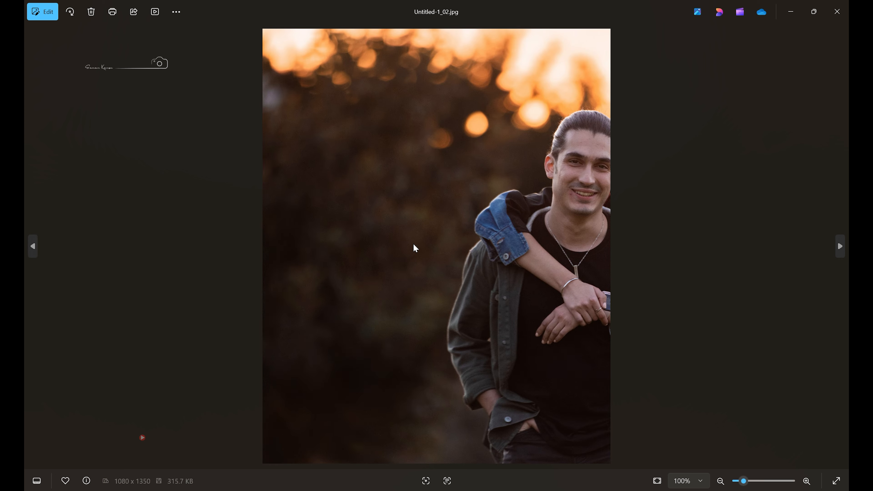
pyautogui.press('Right')
pyautogui.press('Right')
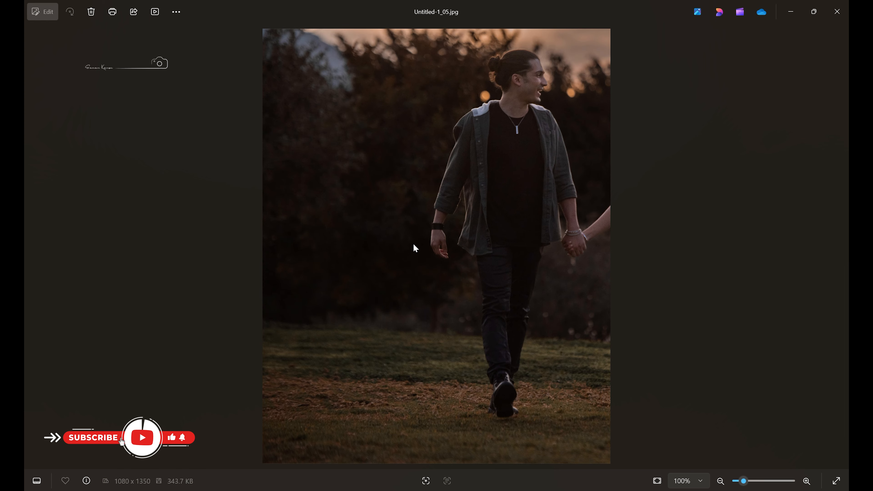
pyautogui.press('Right')
pyautogui.press('Right')
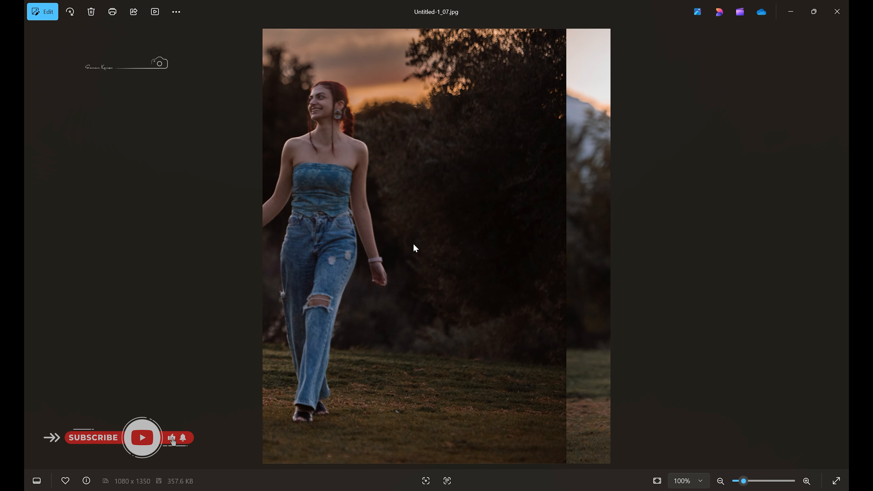
pyautogui.press('Right')
pyautogui.press('Right')
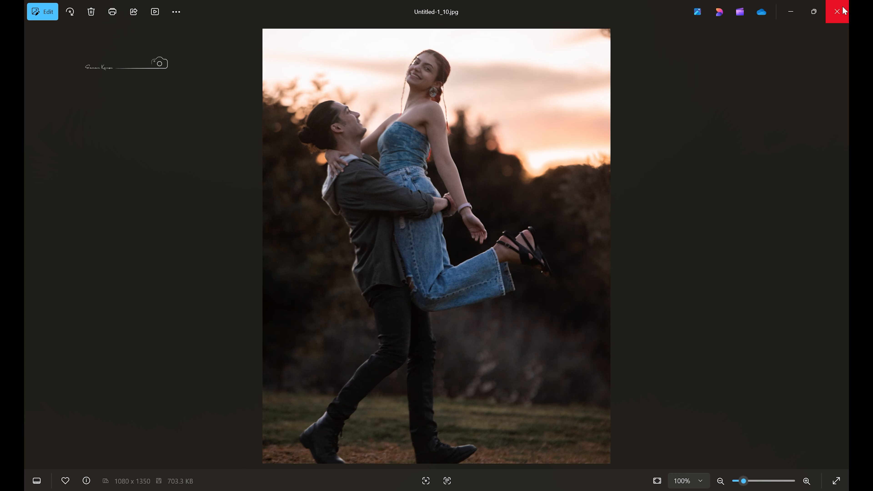
pyautogui.click(836, 12)
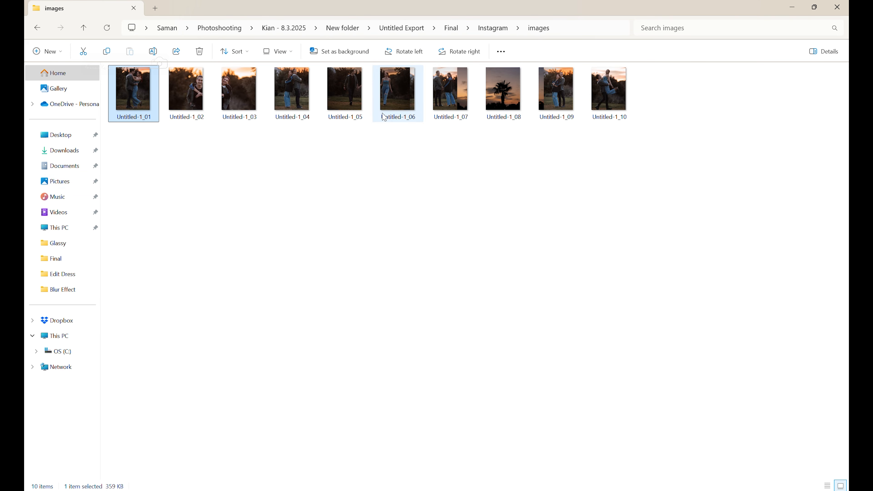